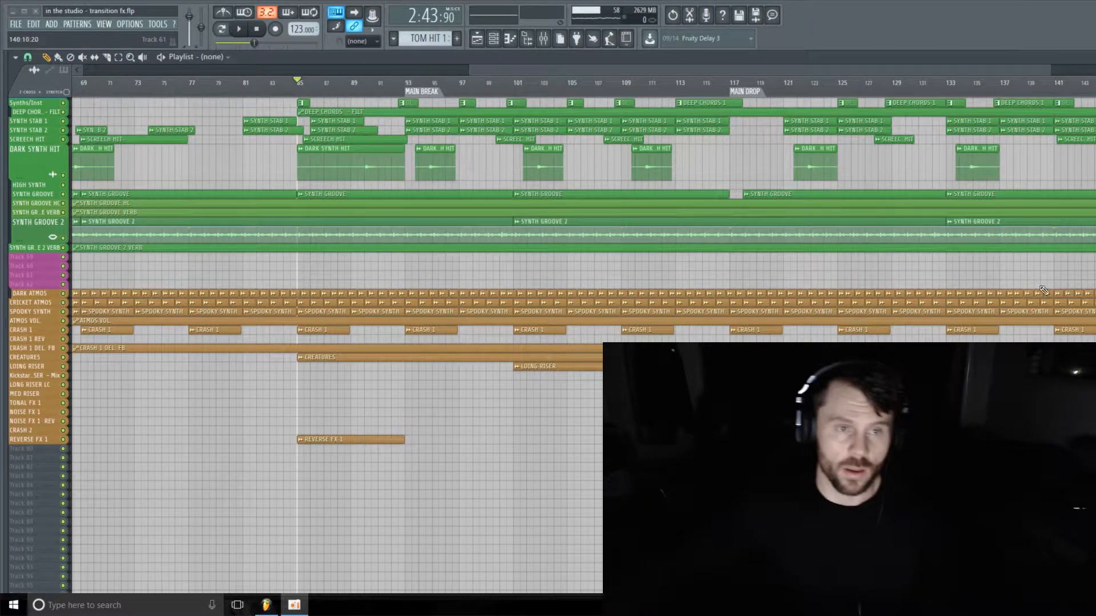
Solo the REVERSE FX 1 track, play its clip from bar 85, and restore all tracks when finished
right_click(64, 440)
key("space")
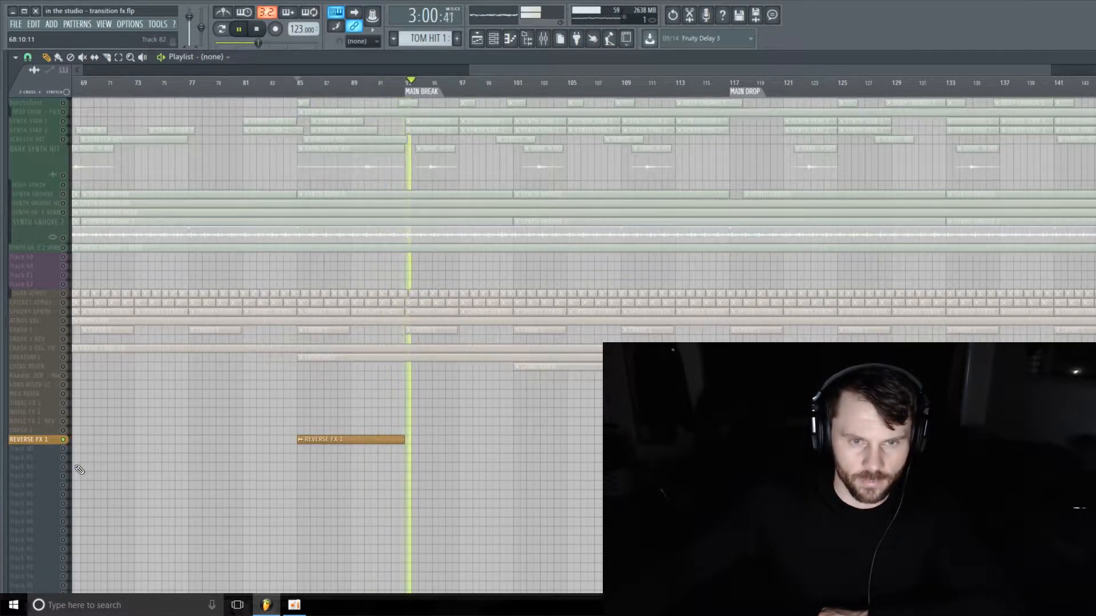
left_click(258, 30)
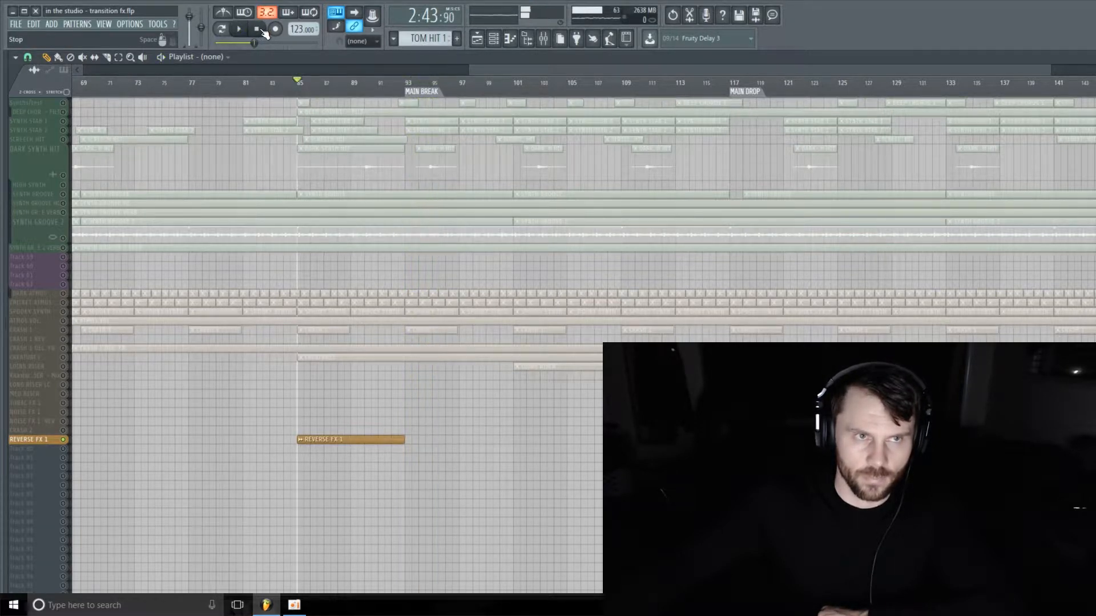
right_click(64, 440)
right_click(63, 439)
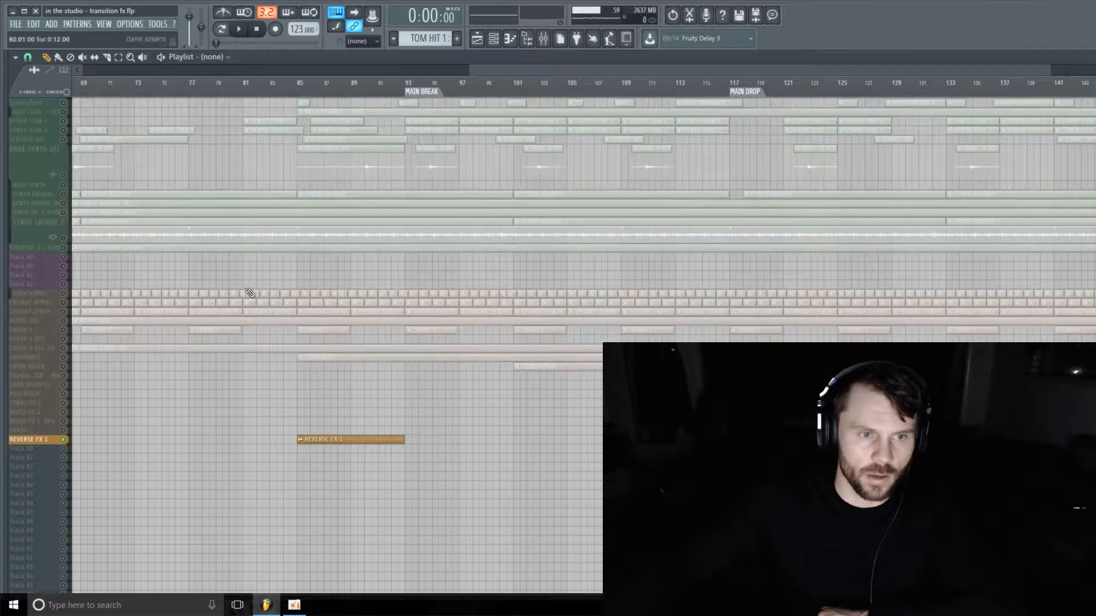
right_click(64, 439)
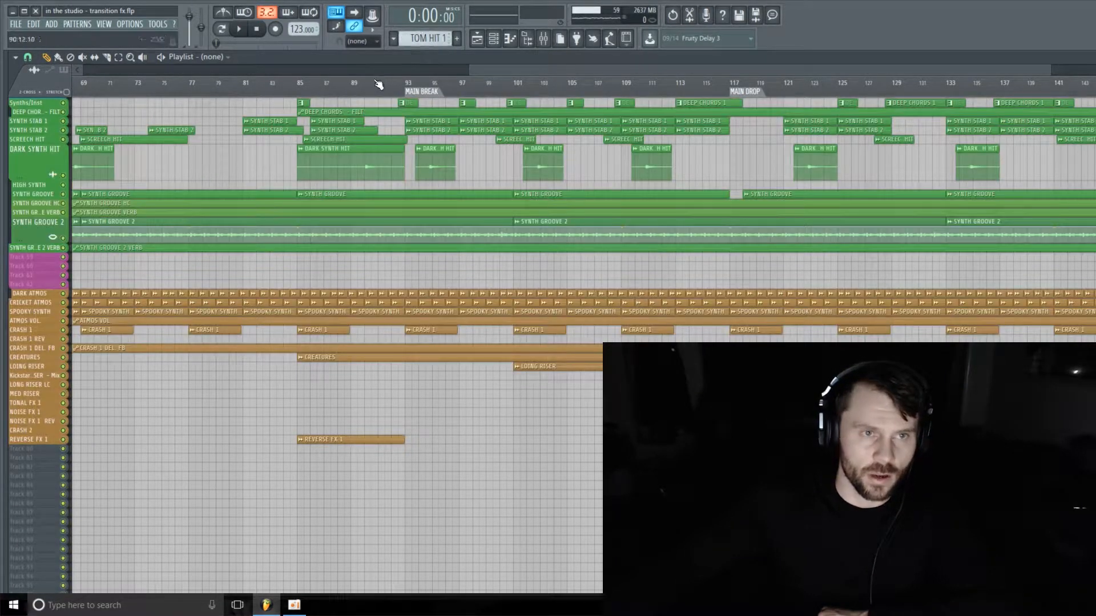
Play the full arrangement from bar 81 into the MAIN BREAK, then stop playback
left_click_drag(365, 84, 245, 84)
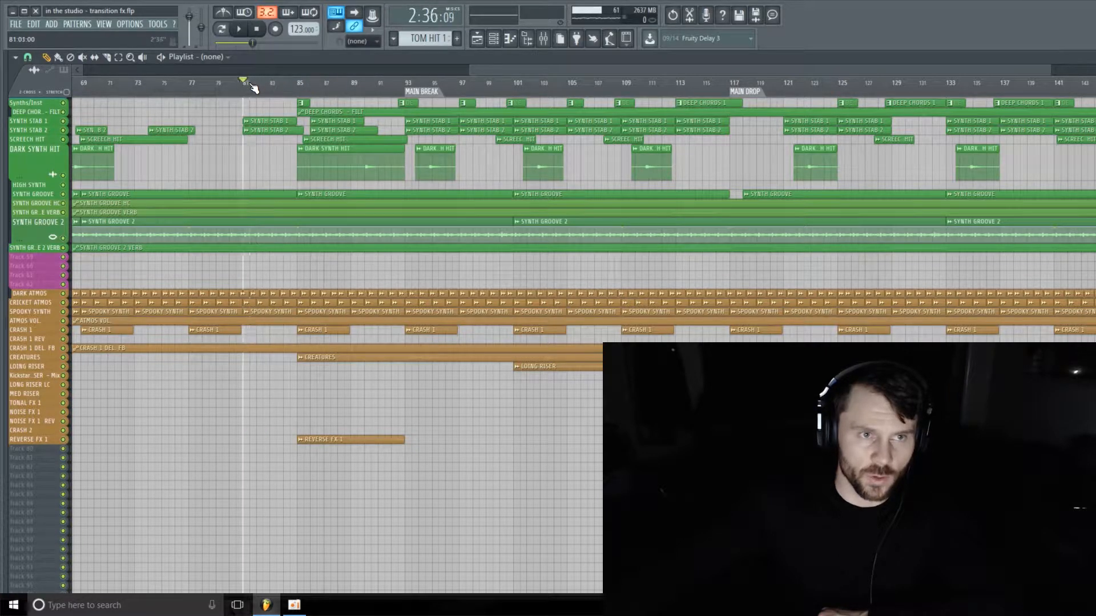
key("space")
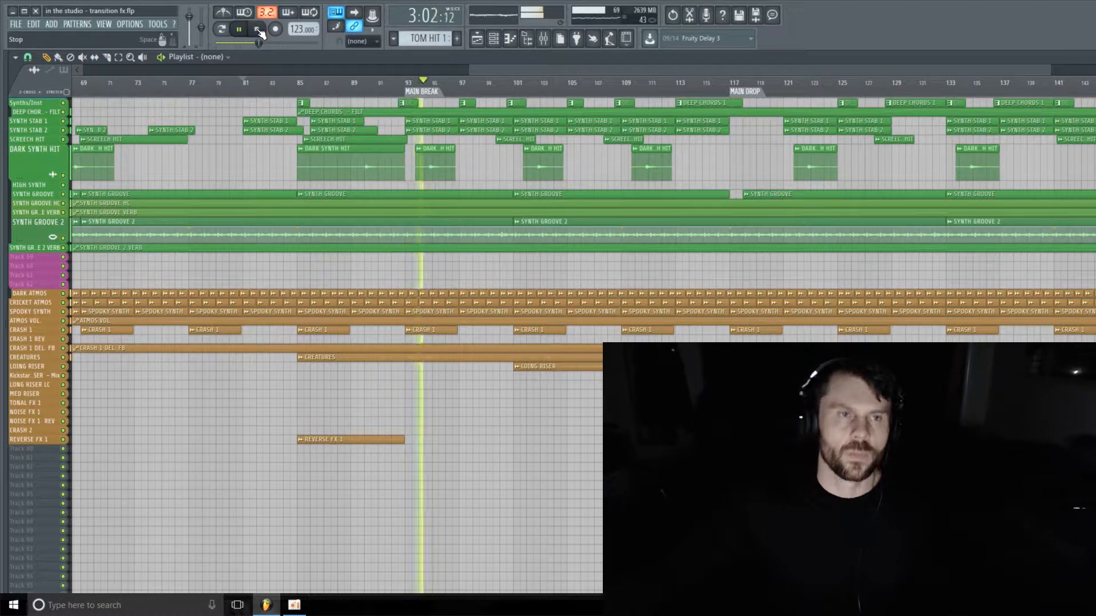
left_click(258, 31)
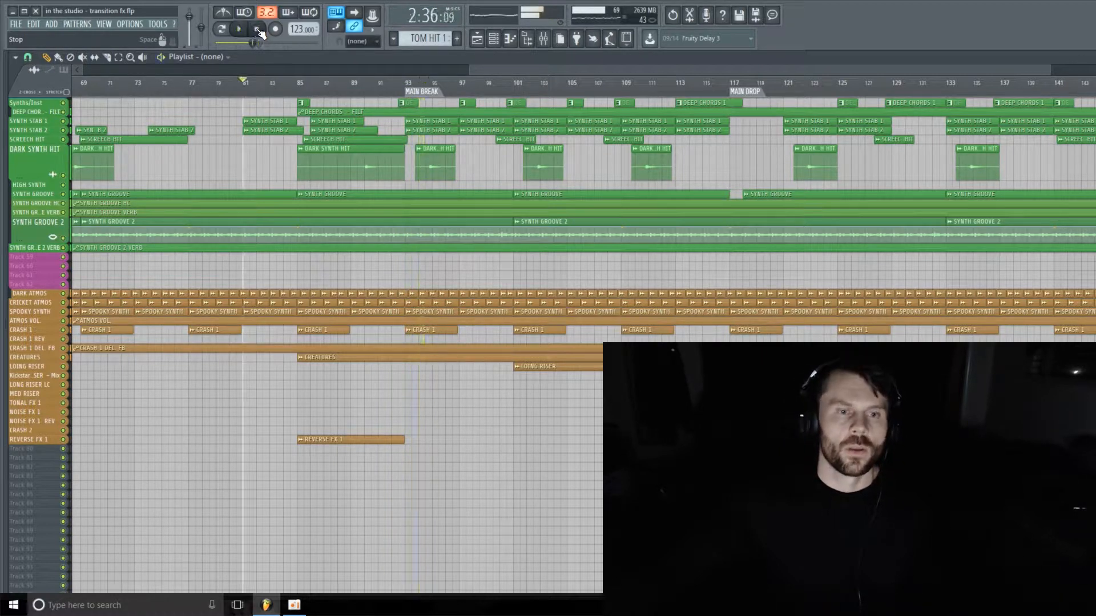
left_click(258, 30)
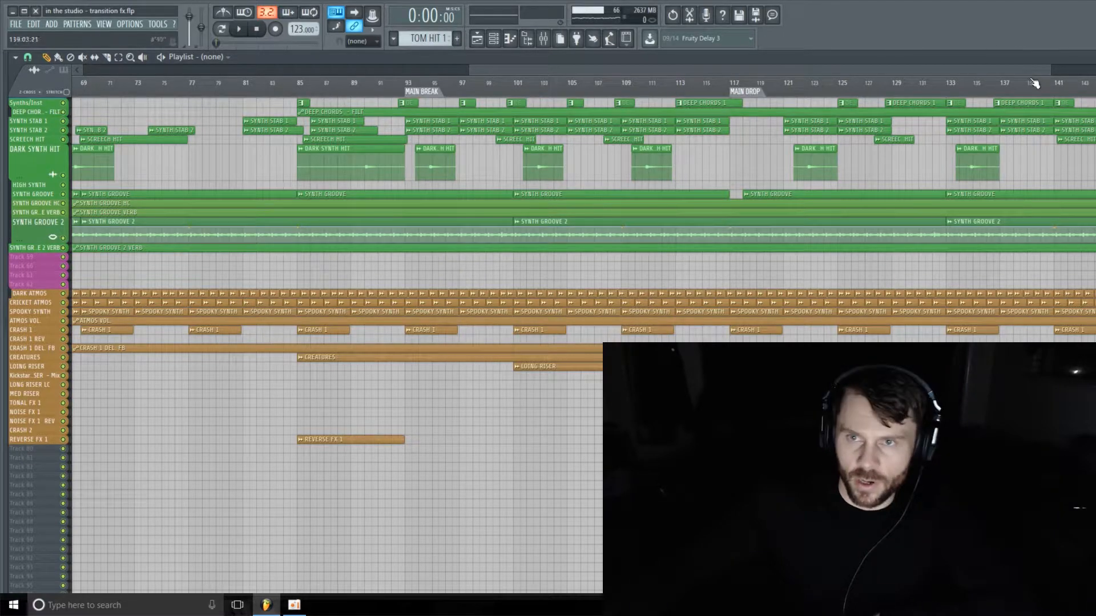
Mute the REVERSE FX 1 track in the playlist
left_click_drag(1052, 69, 1070, 70)
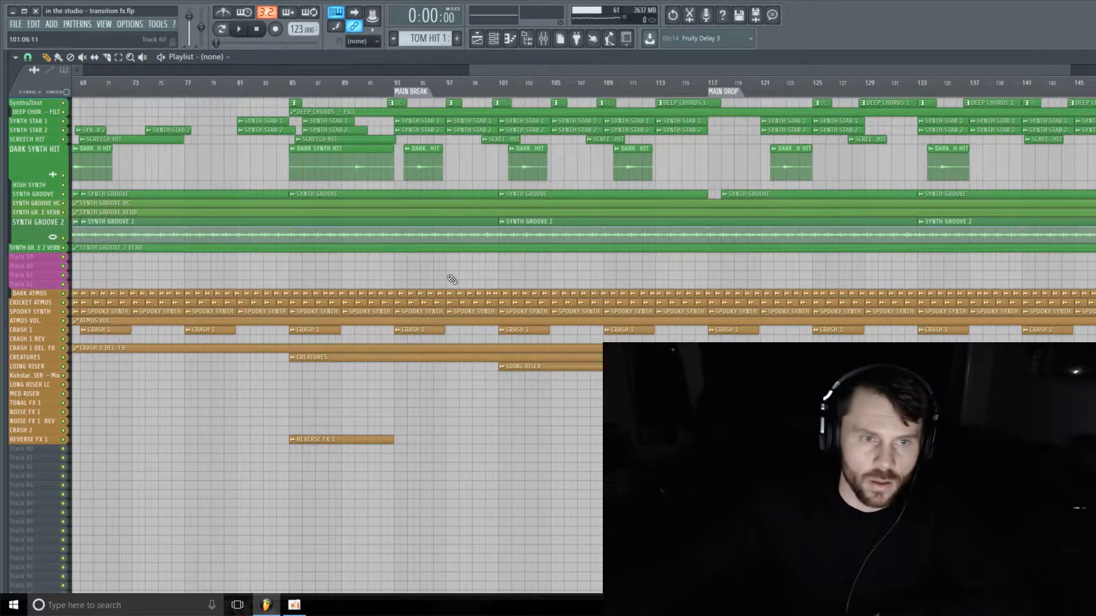
scroll(390, 251, "up", 10)
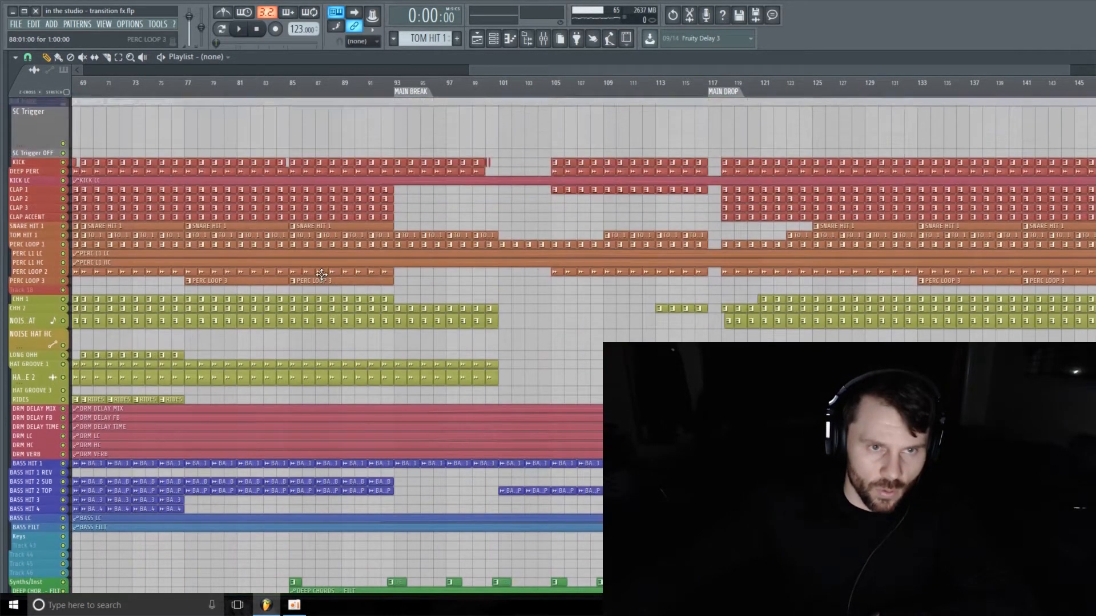
scroll(215, 358, "down", 5)
scroll(215, 358, "down", 10)
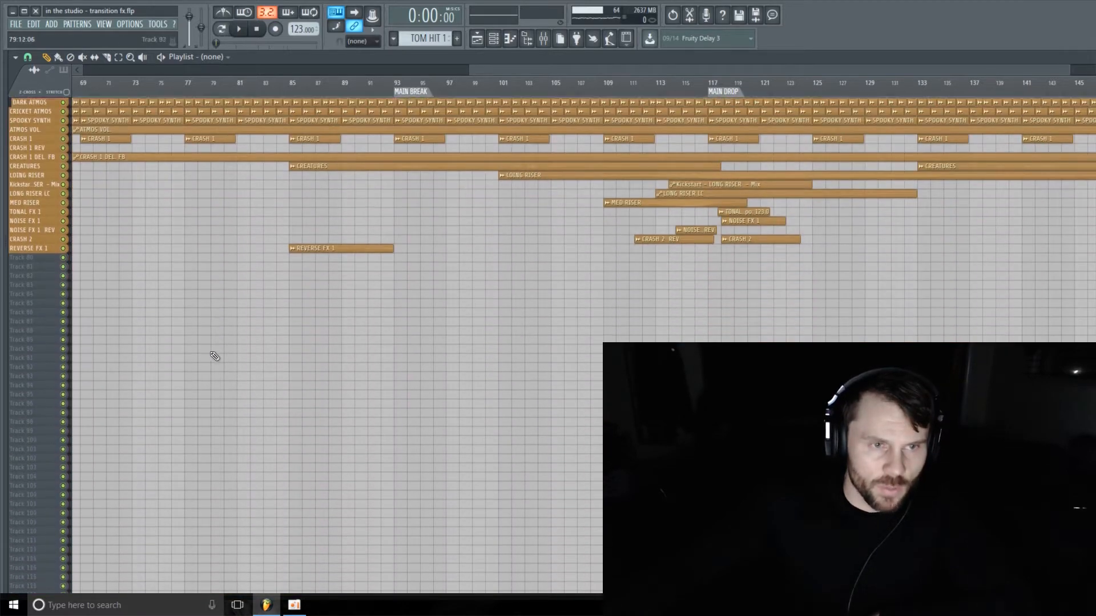
left_click(65, 248)
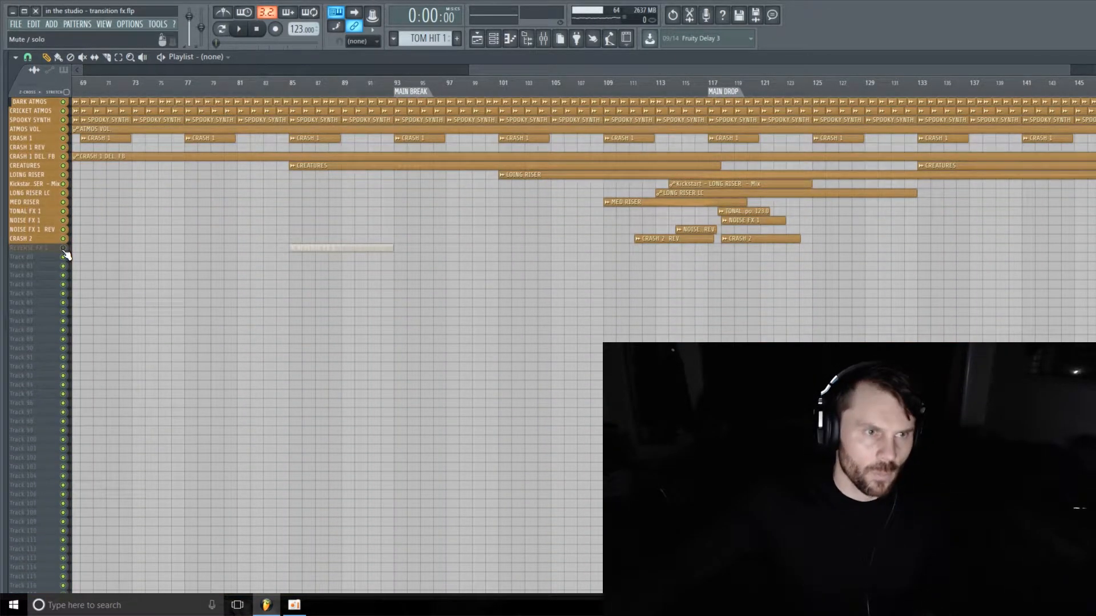
Set a playlist time selection from bar 84 to bar 94, across the start of the MAIN BREAK, leaving no clips selected
scroll(166, 286, "up", 15)
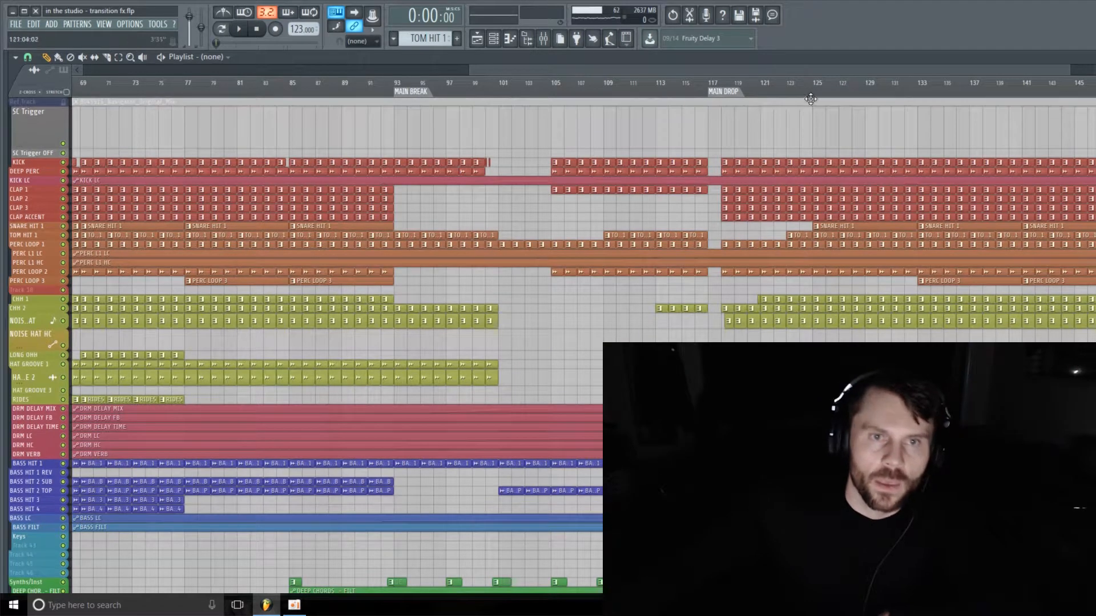
scroll(810, 99, "up", 1)
left_click_drag(1027, 66, 885, 72)
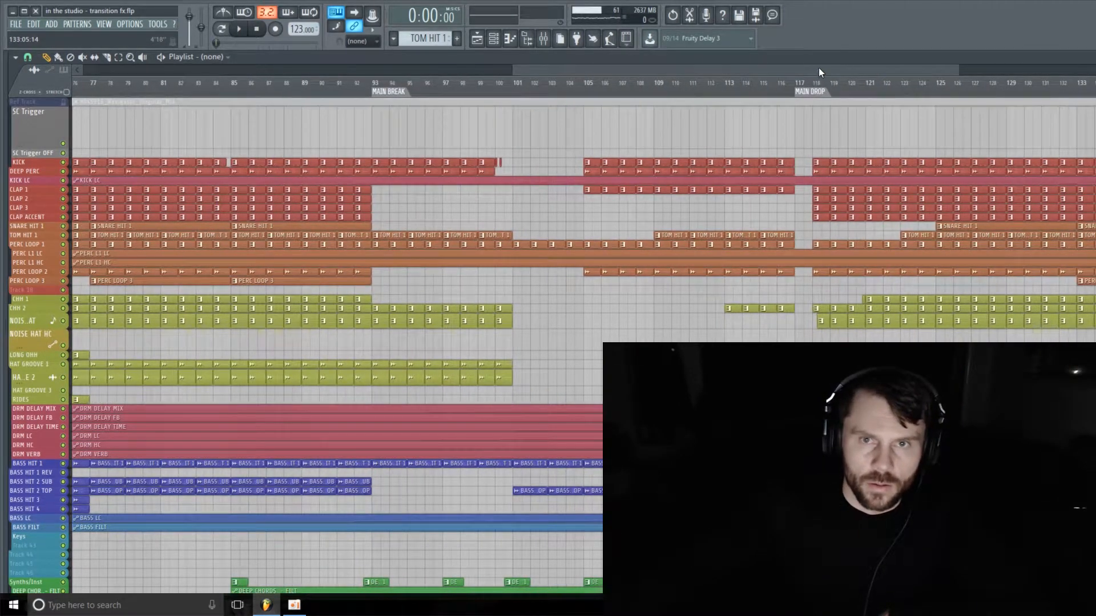
left_click_drag(819, 68, 739, 68)
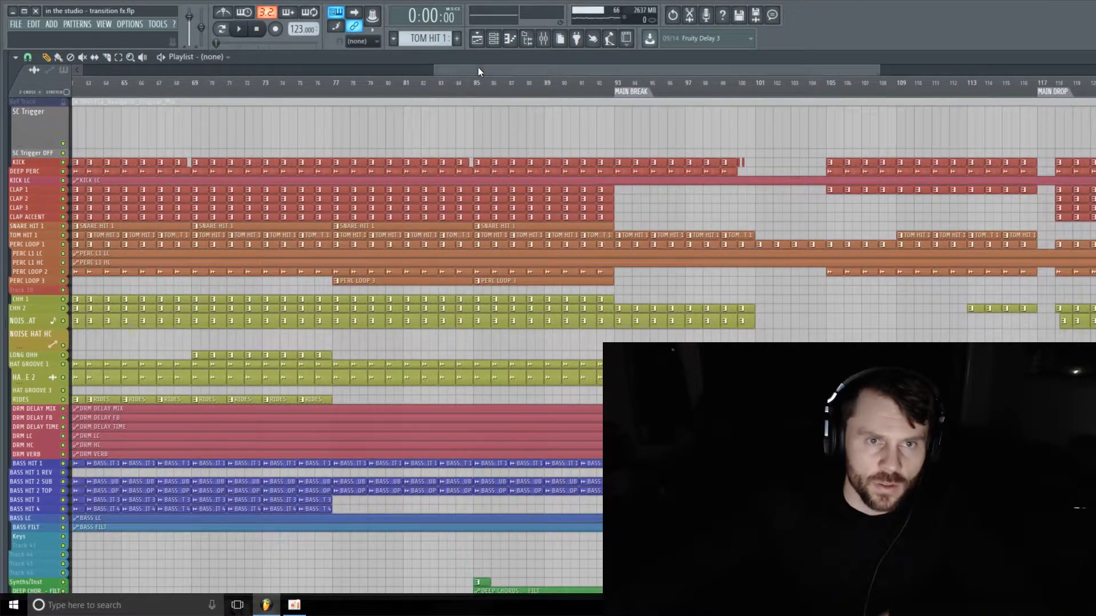
left_click_drag(478, 67, 549, 67)
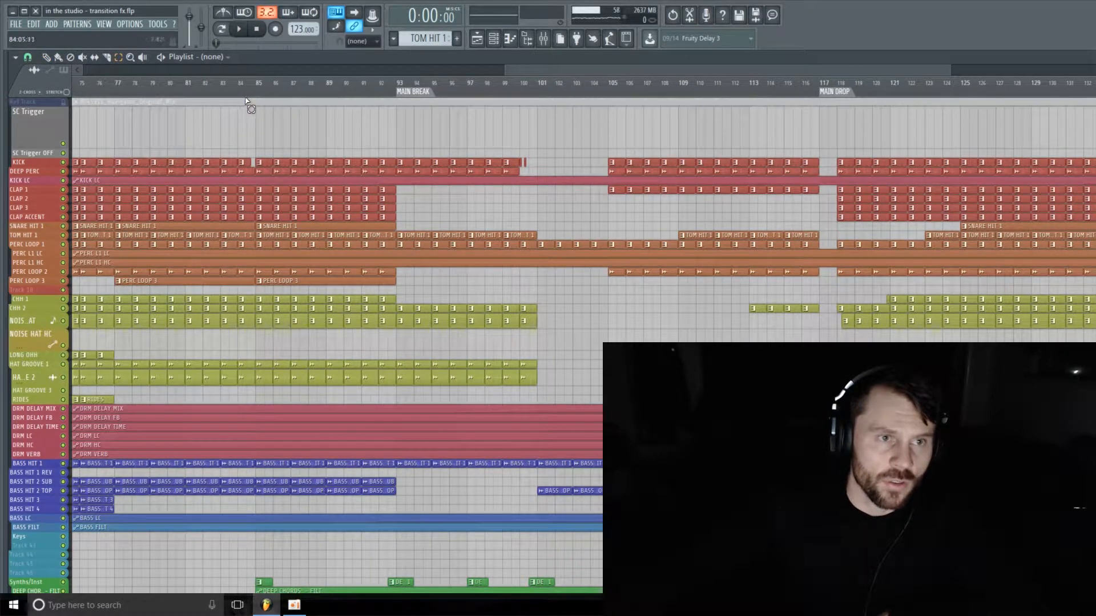
left_click_drag(247, 101, 415, 142)
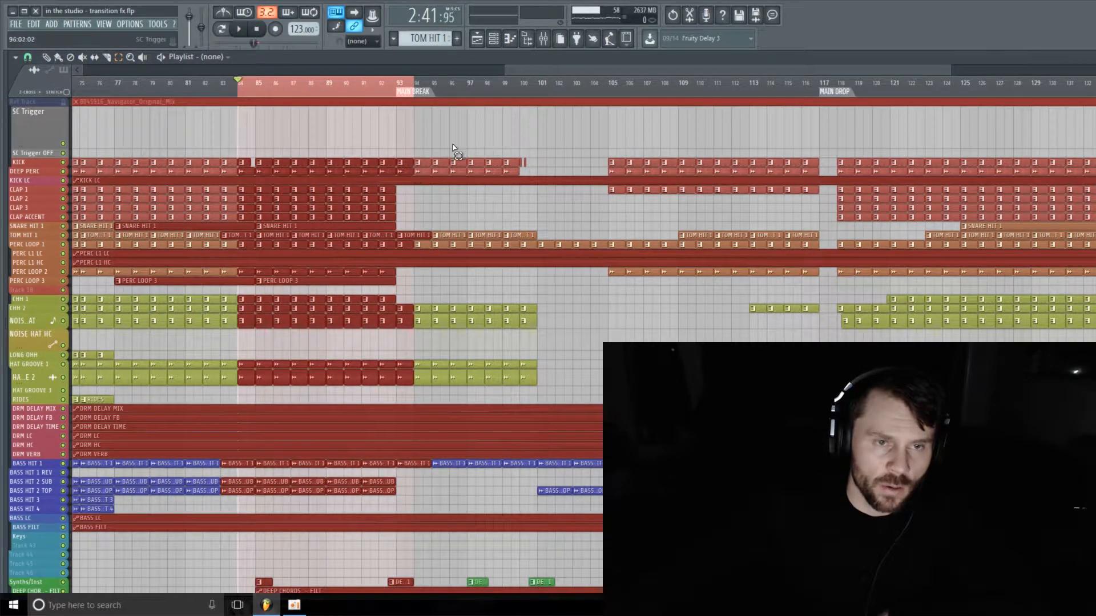
left_click(502, 202)
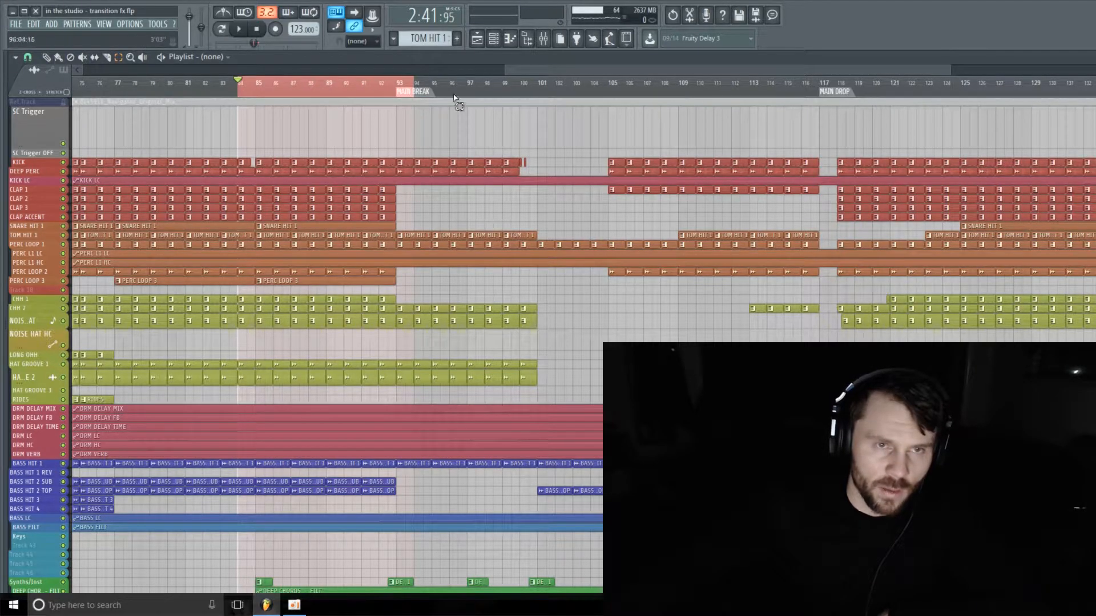
left_click(72, 58)
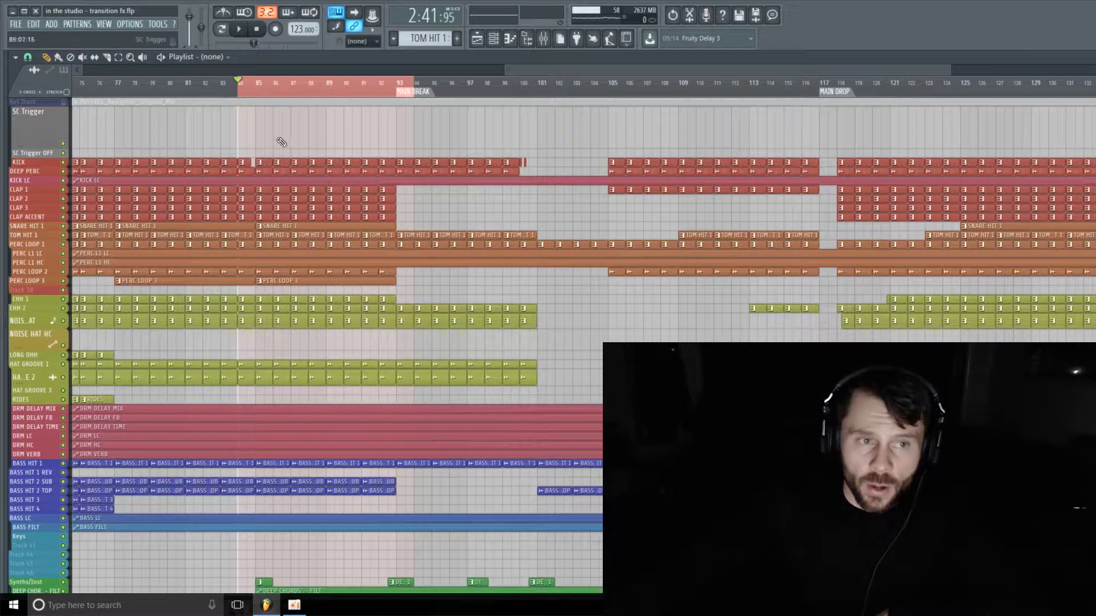
left_click_drag(277, 140, 287, 198)
left_click(480, 149, "ctrl")
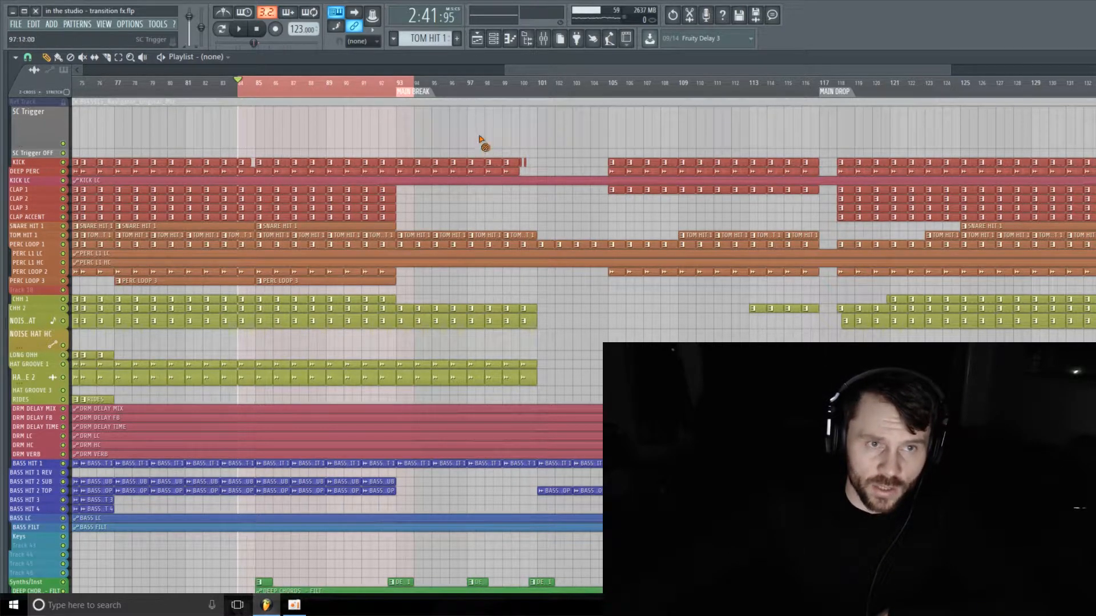
Mute the DRUM BUSS, KICK BUSS and BASS BUSS mixer tracks and audition the selected range without them
left_click(544, 38)
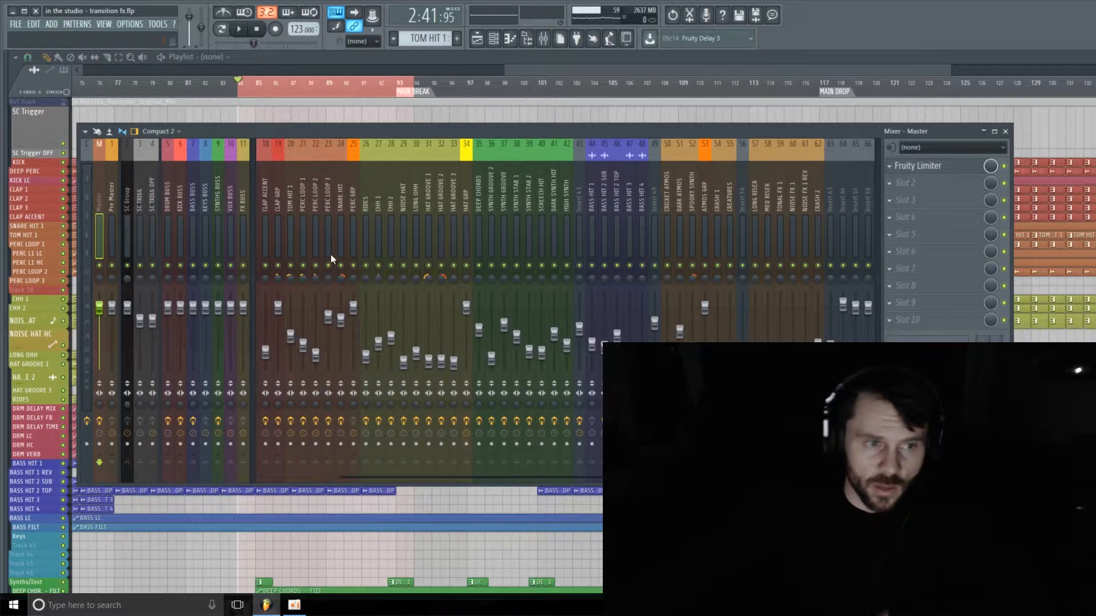
left_click(181, 266)
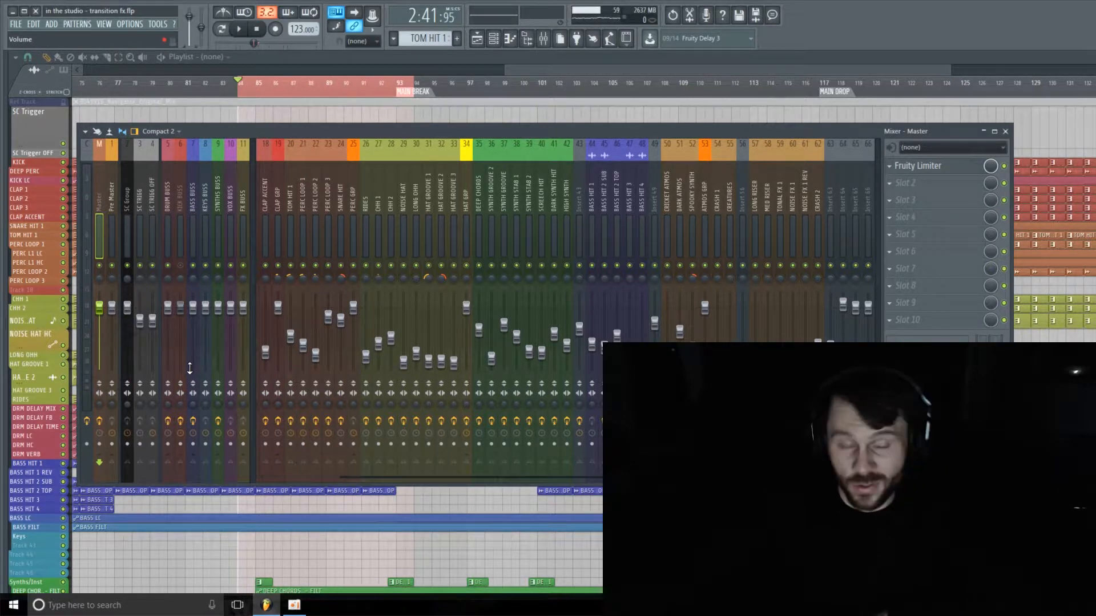
left_click(194, 266)
left_click(168, 266)
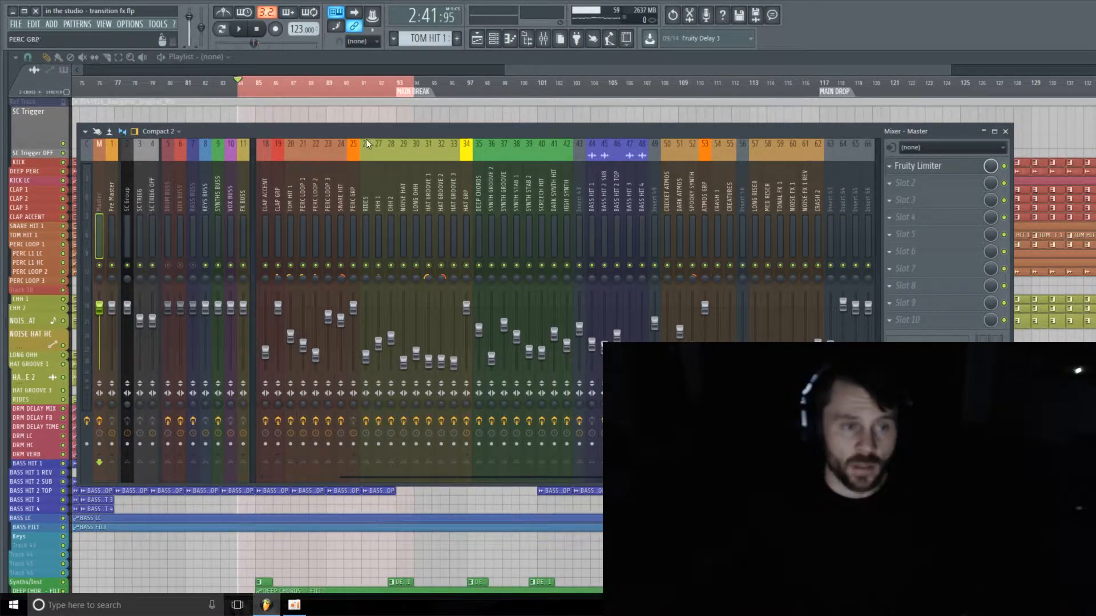
key("F9")
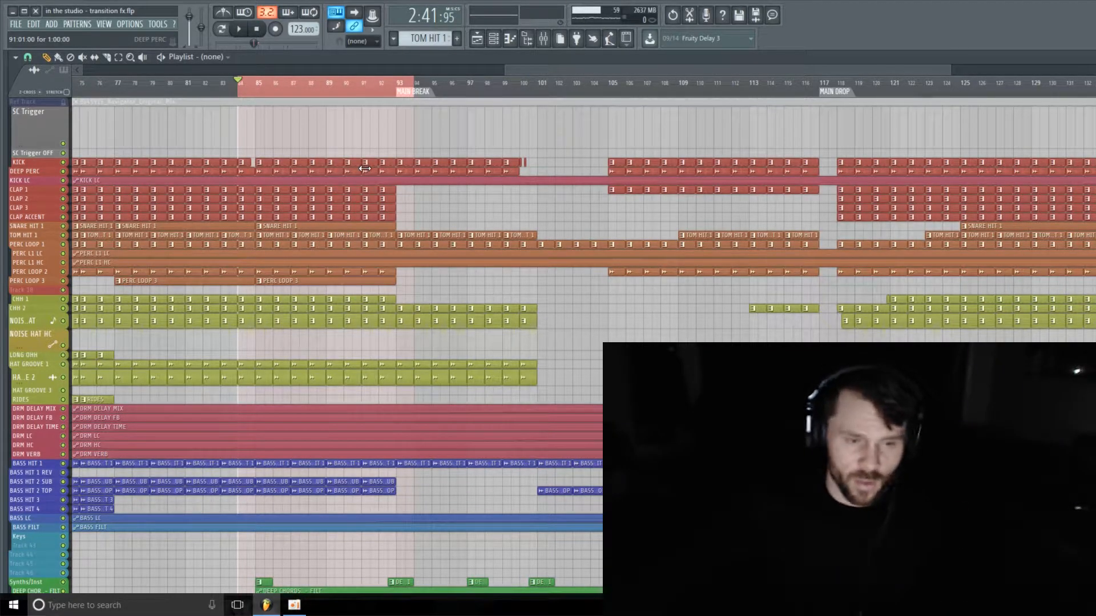
key("space")
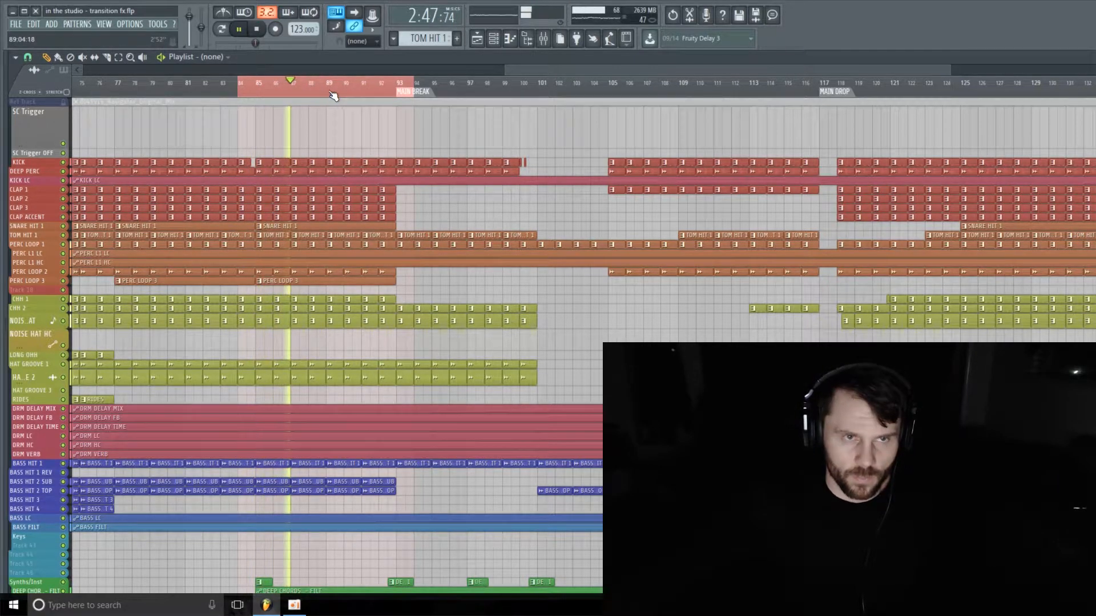
left_click(256, 30)
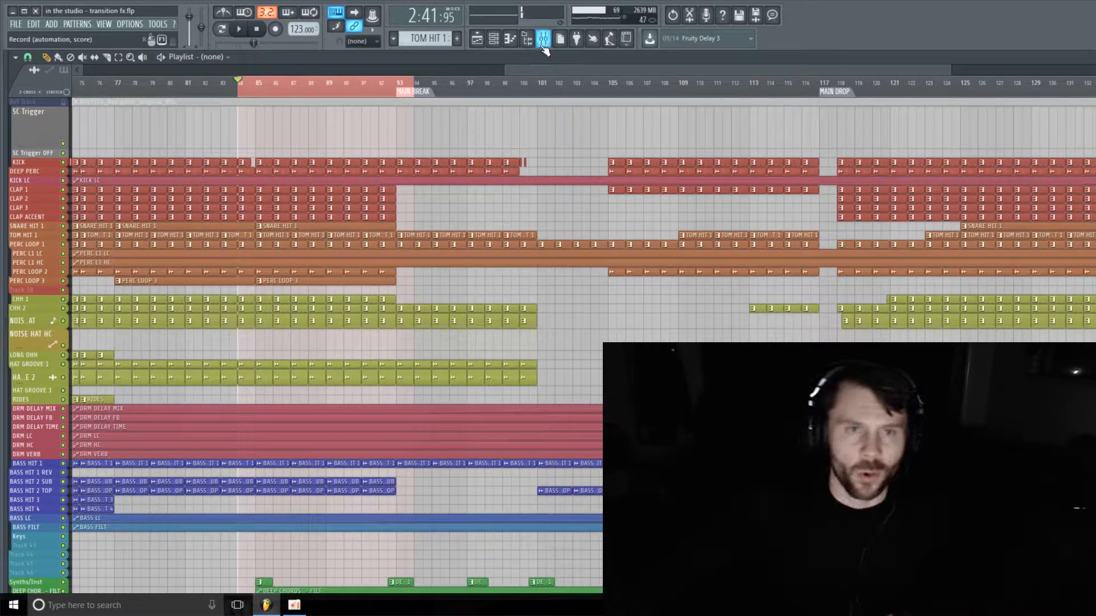
Arm the Master mixer track for disk recording
left_click(543, 45)
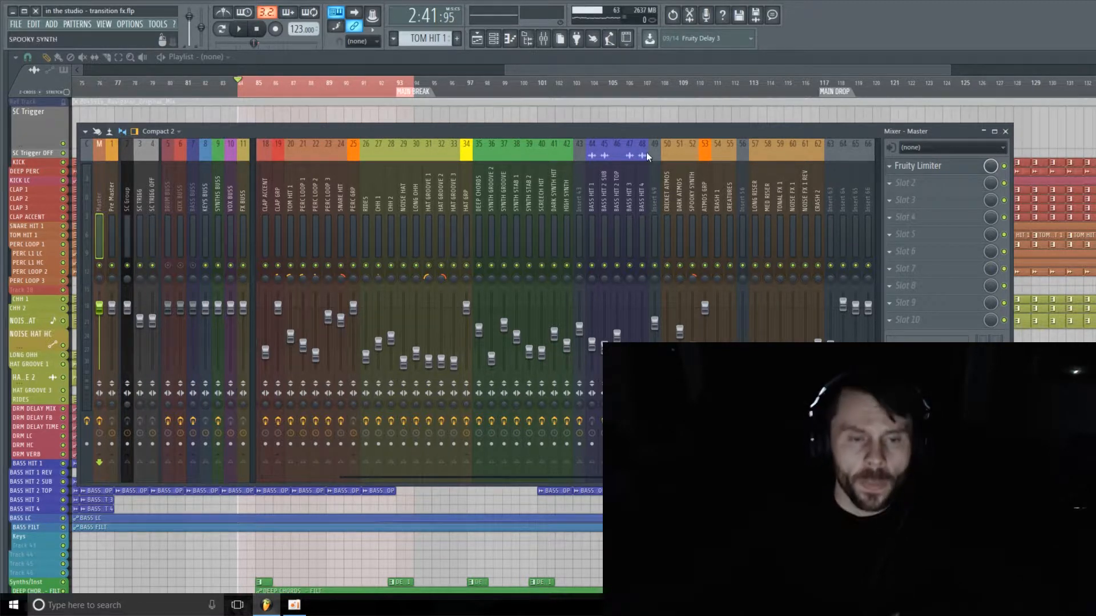
left_click_drag(644, 131, 629, 114)
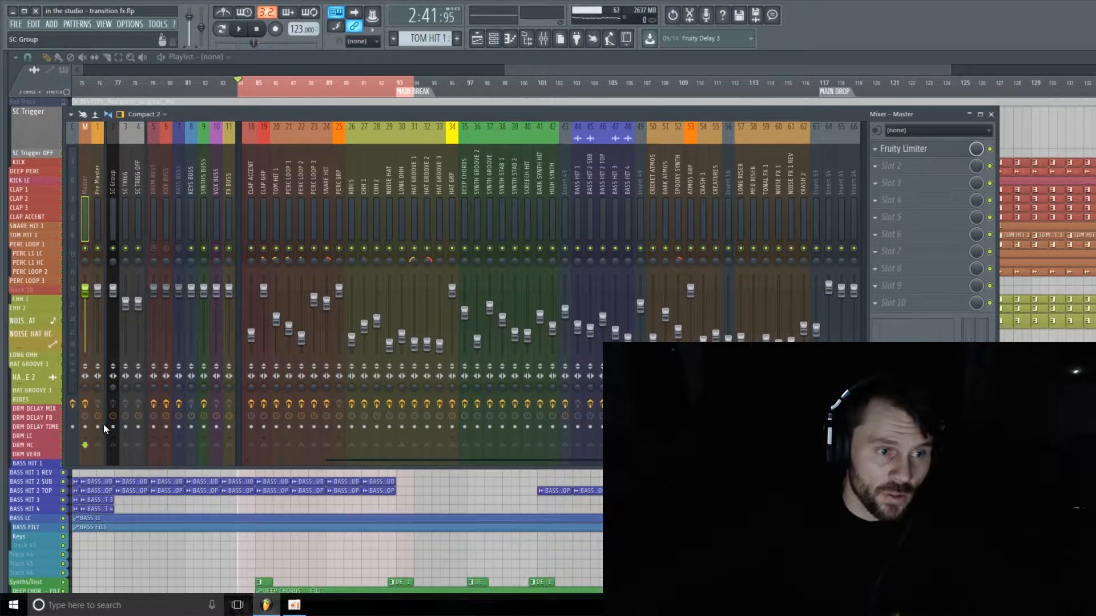
left_click(85, 427)
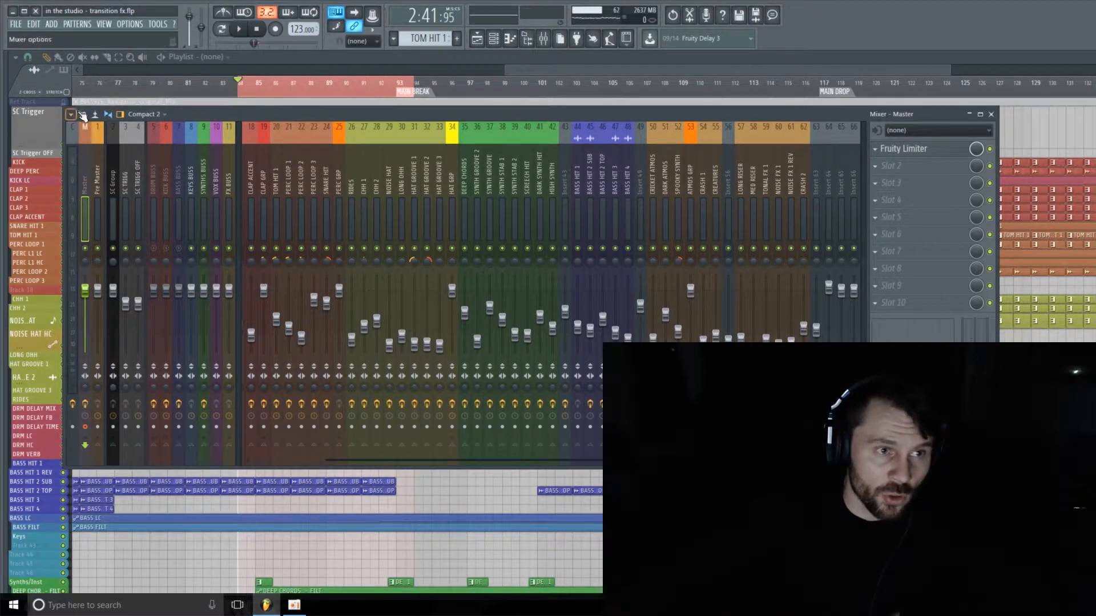
Render the armed Master track to a 32Bit float wave file, using the song selection, wrapped remainder and 512-point sinc resampling
left_click(164, 114)
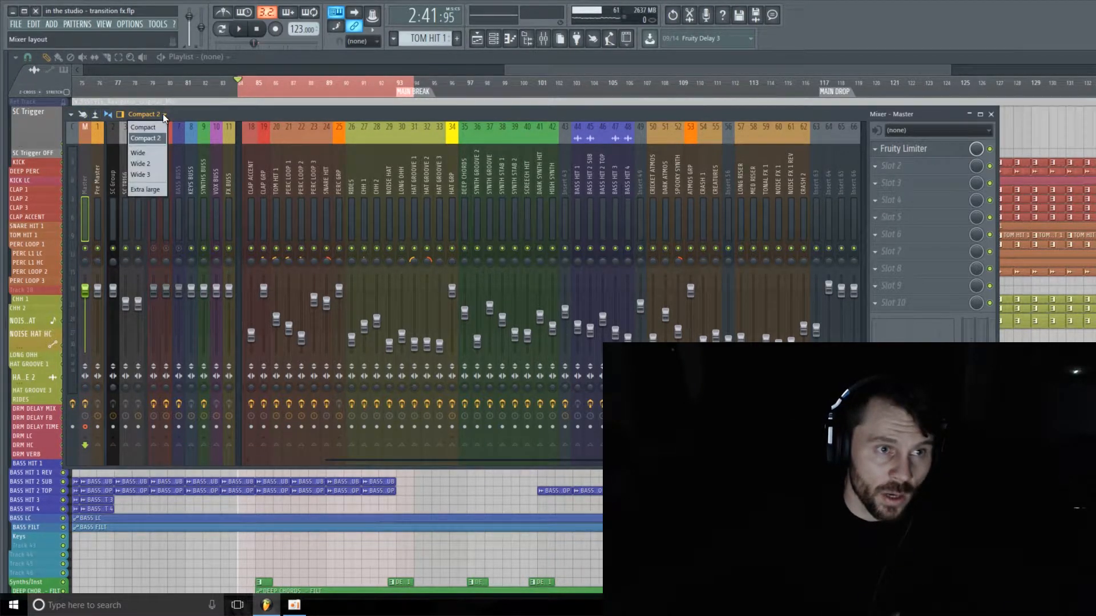
left_click(73, 113)
mouse_move(94, 137)
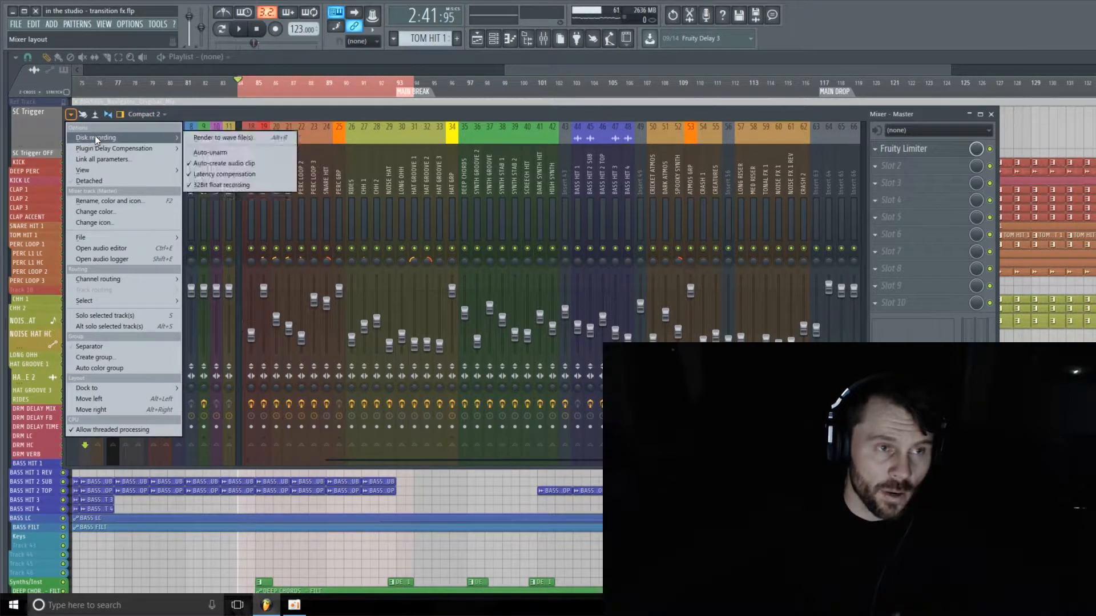
left_click(222, 139)
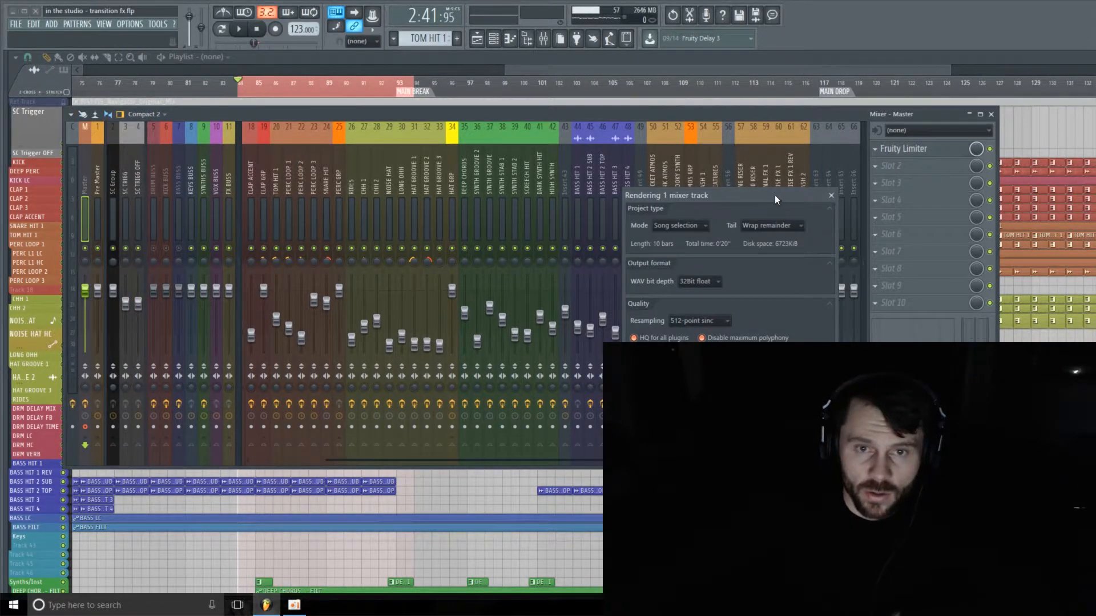
left_click_drag(775, 194, 286, 104)
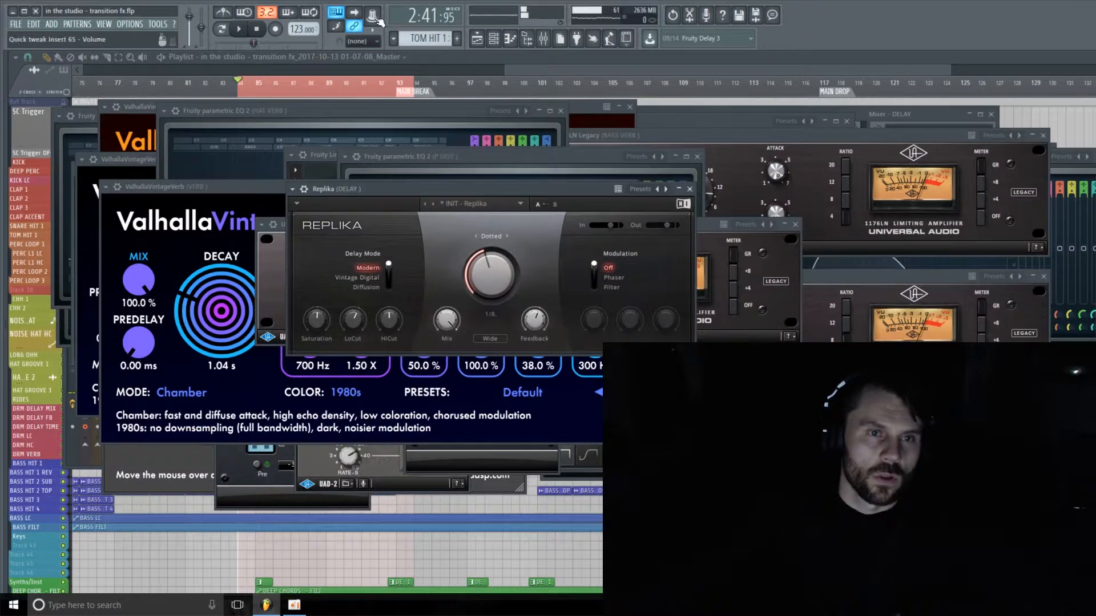
left_click_drag(547, 72, 525, 72)
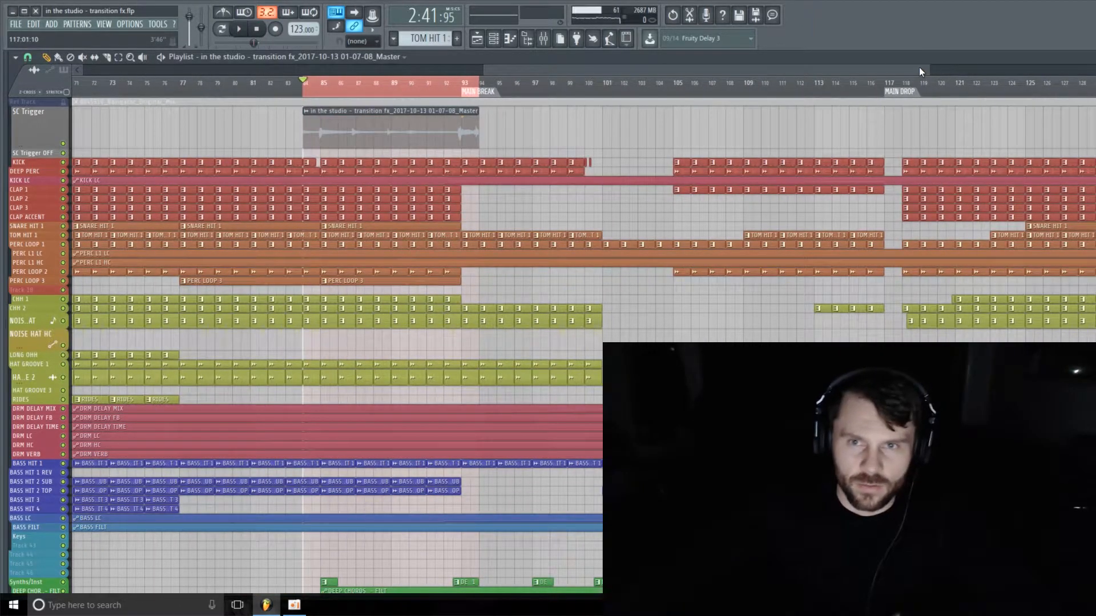
left_click_drag(931, 70, 733, 66)
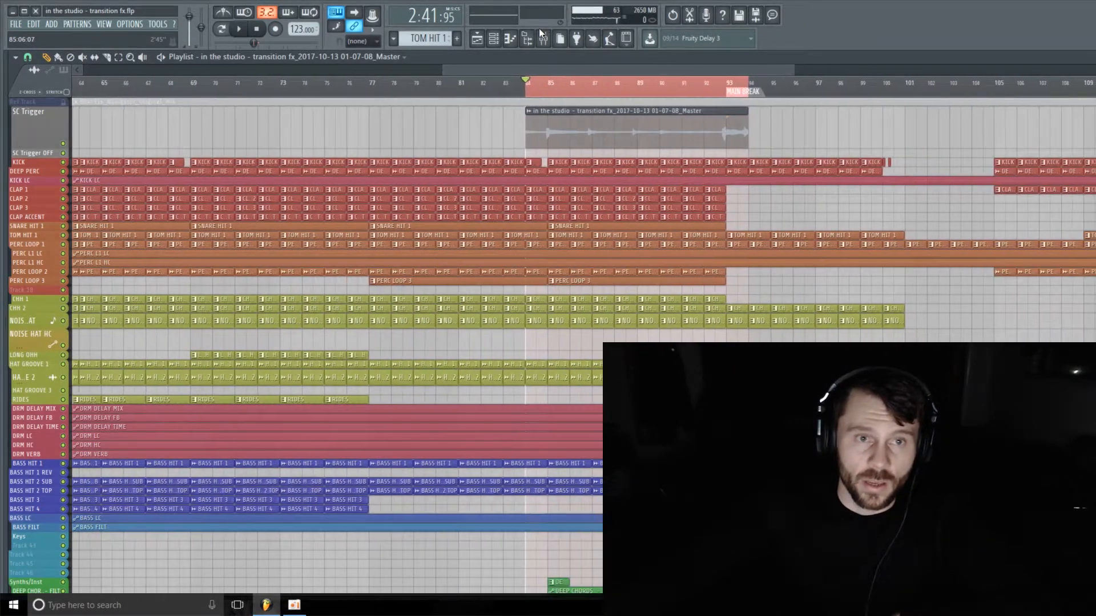
Reverse the rendered Master audio clip and route its channel to mixer track 65
left_click(495, 38)
left_click(635, 568)
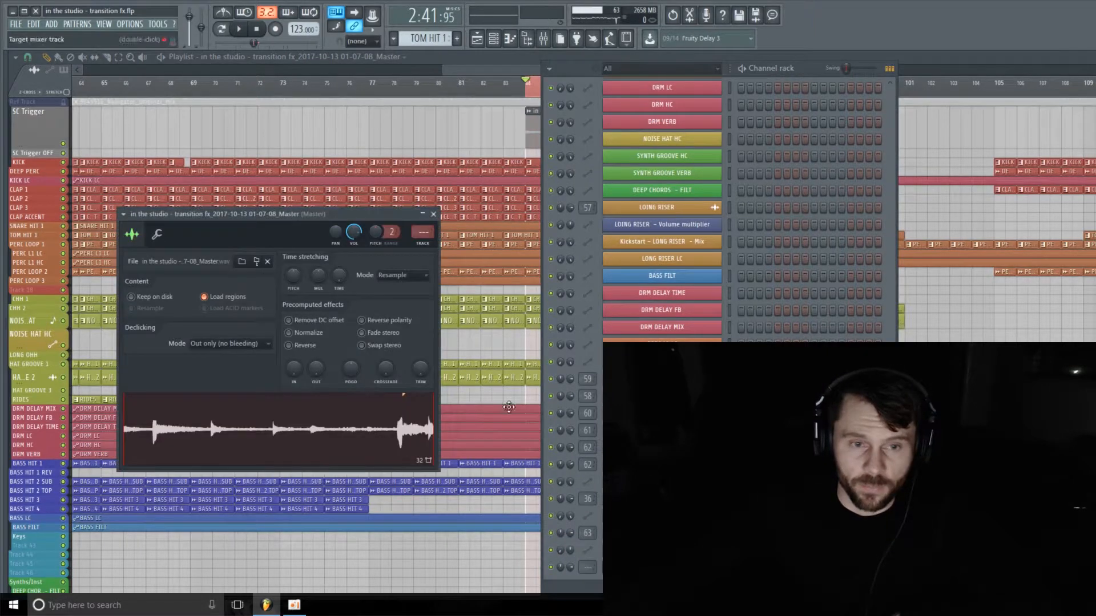
left_click(292, 346)
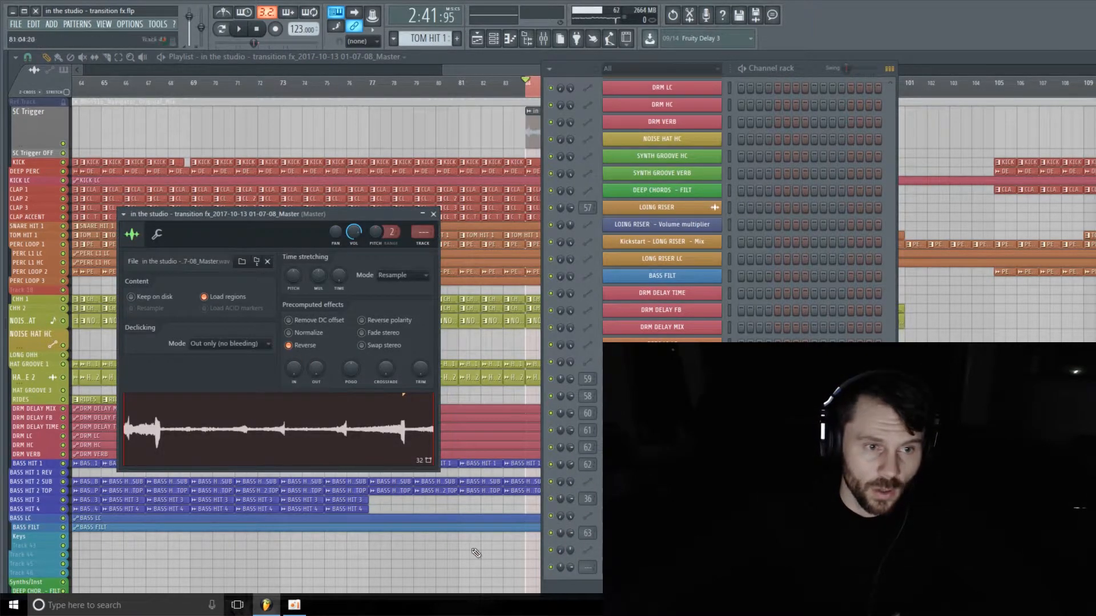
right_click(588, 567)
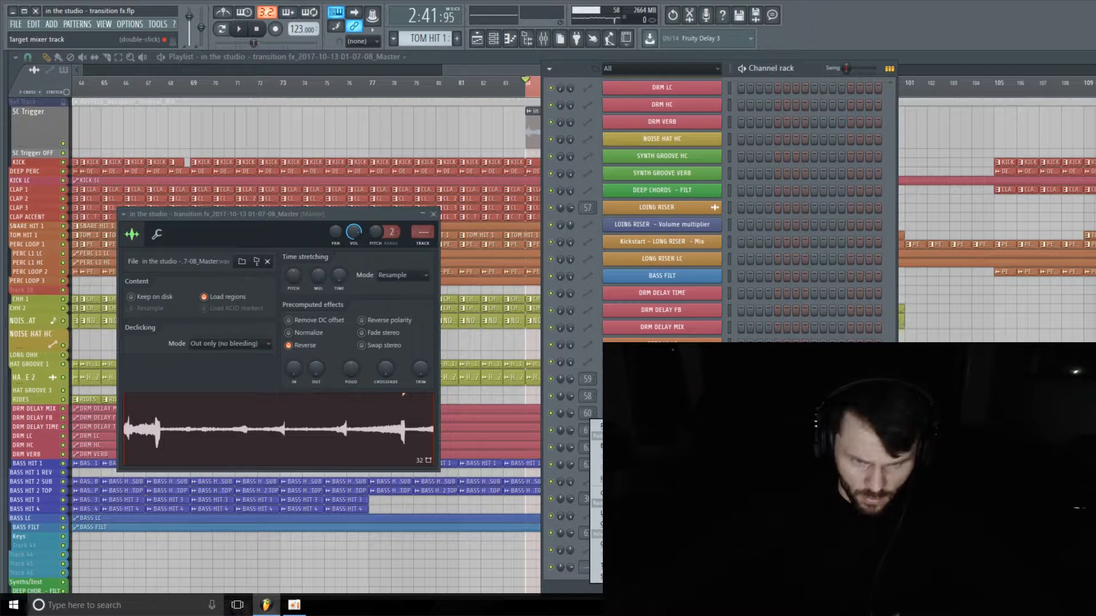
left_click(628, 565)
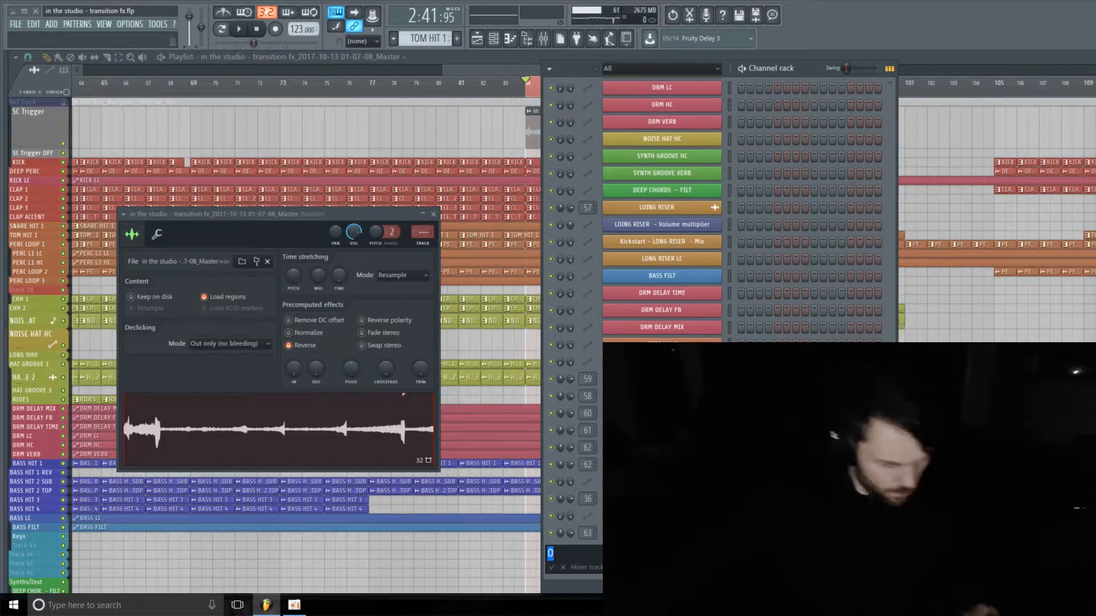
type("65")
key("Return")
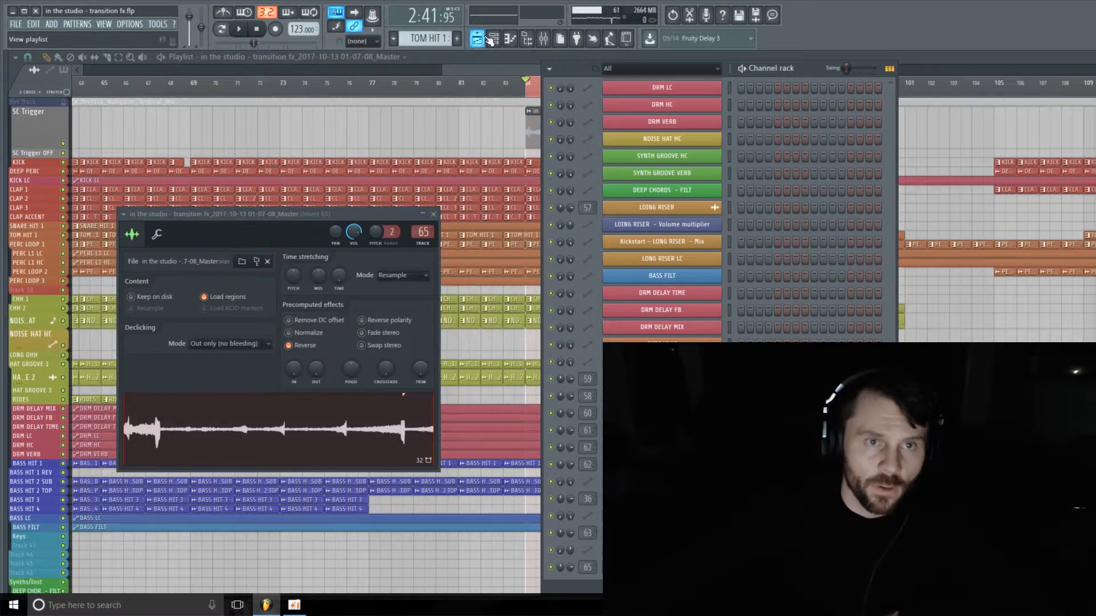
Trim both ends of the reversed clip on the SC Trigger track so it spans bar 85 to bar 93
left_click(497, 71)
left_click_drag(497, 70, 507, 71)
left_click_drag(801, 69, 748, 69)
left_click_drag(568, 145, 596, 148)
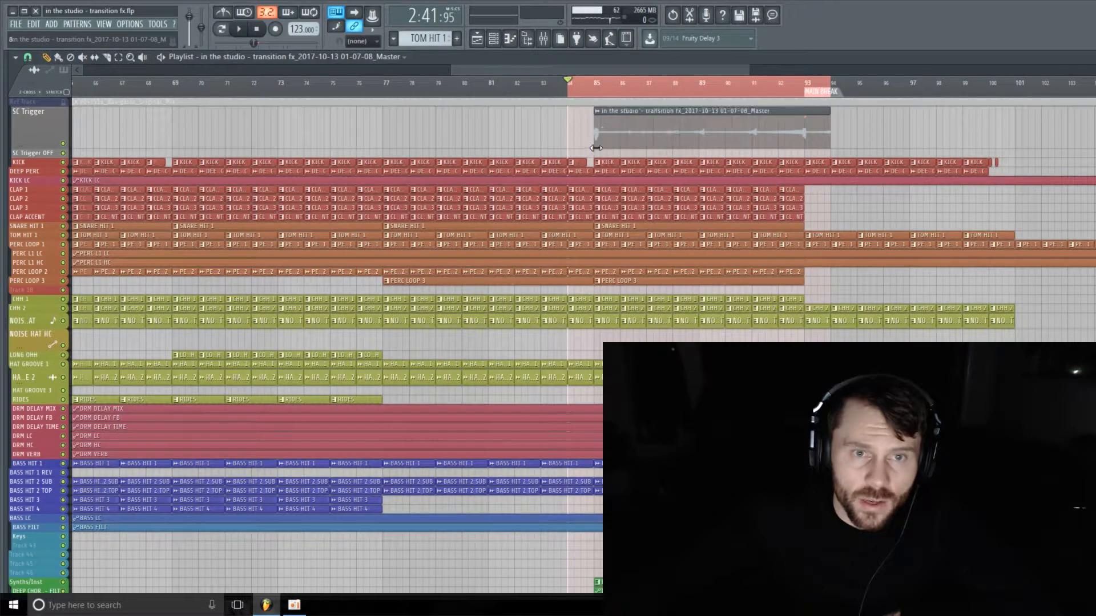
left_click_drag(826, 147, 802, 148)
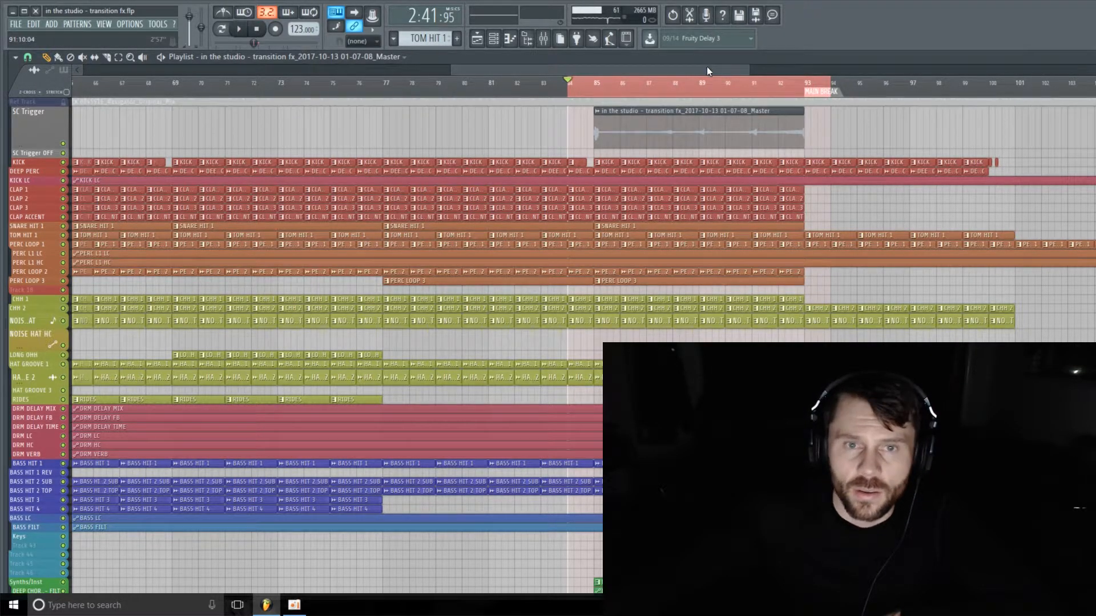
Add a fade-in to the reversed audio clip in its sampler's precomputed effects
left_click_drag(707, 67, 759, 76)
left_click_drag(31, 140, 31, 129)
left_click(543, 38)
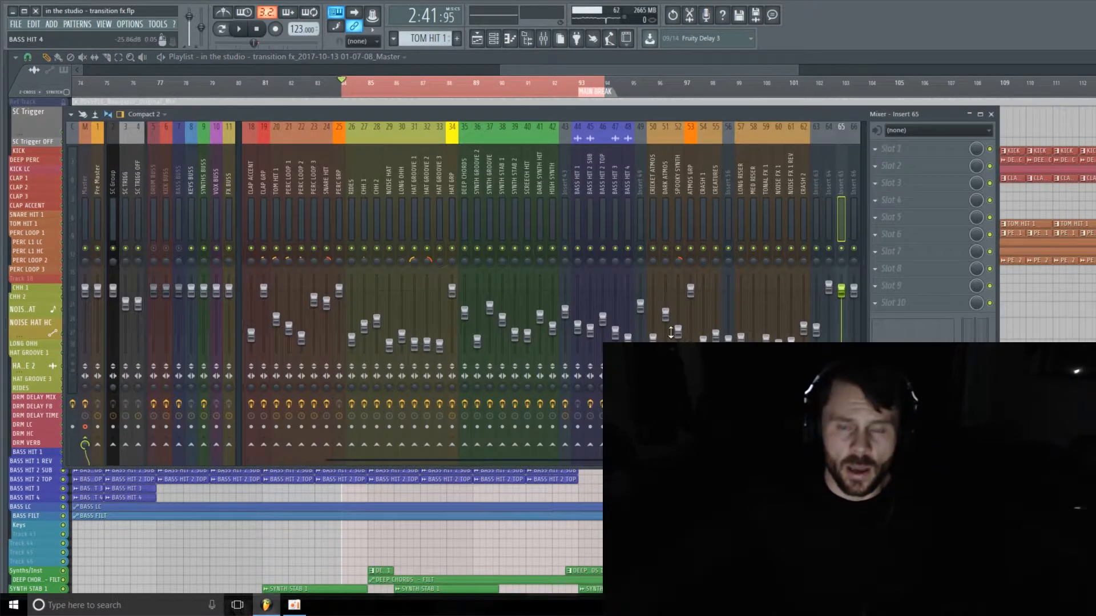
left_click(494, 38)
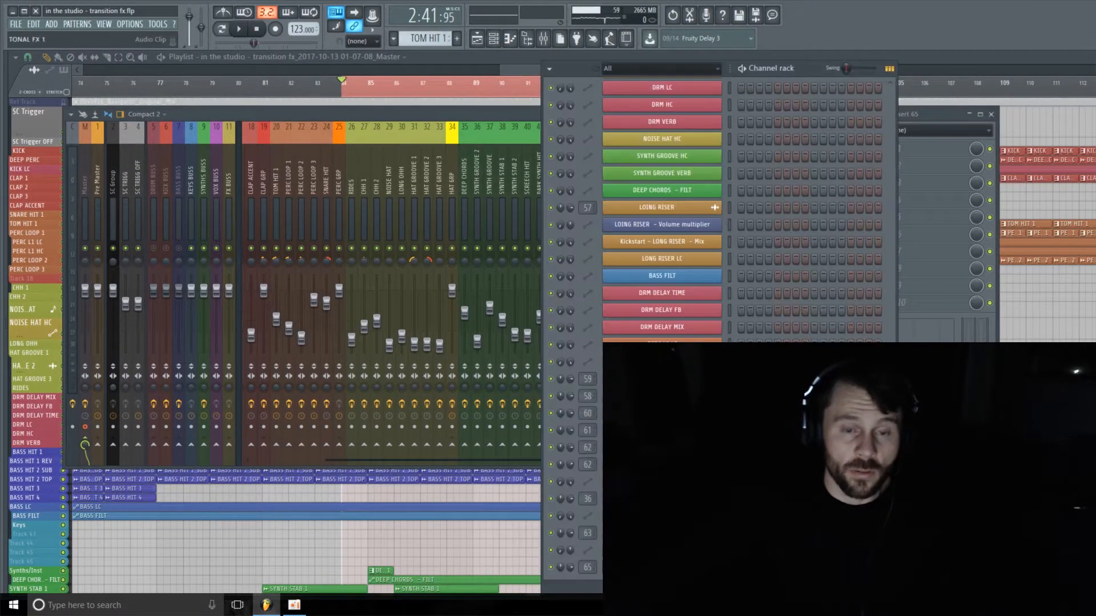
left_click(662, 568)
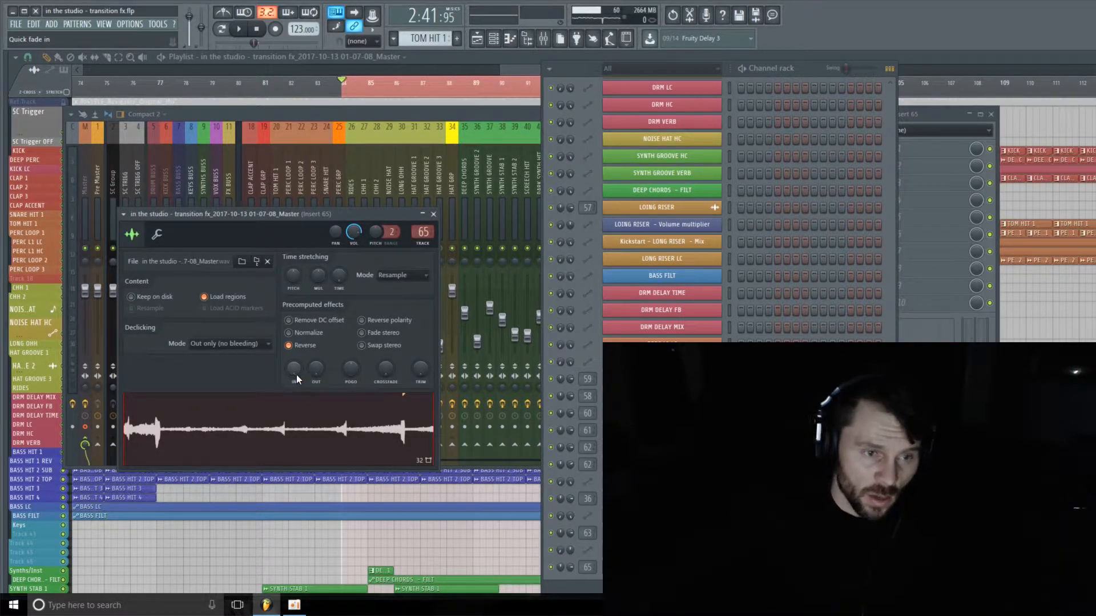
left_click_drag(293, 369, 294, 363)
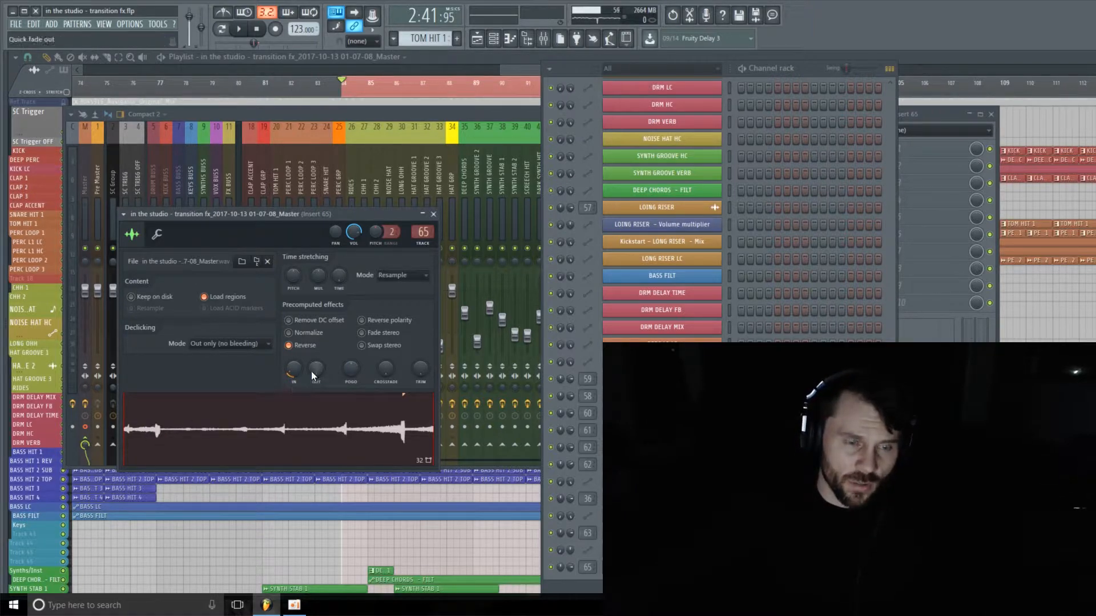
Load ValhallaVintageVerb into the first effect slot of mixer track Insert 65
left_click(521, 115)
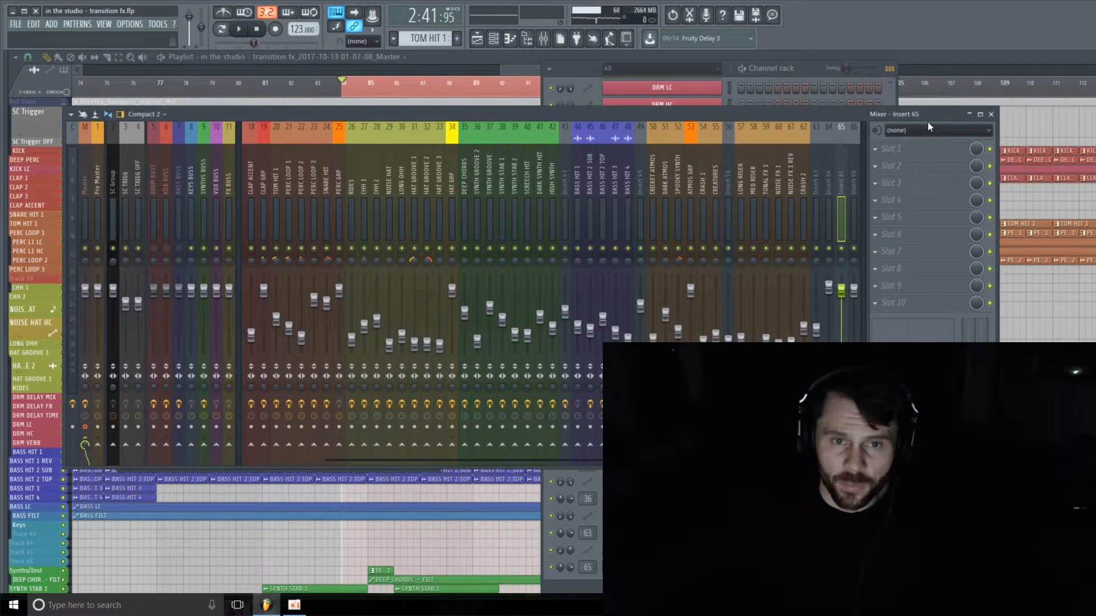
left_click(914, 150)
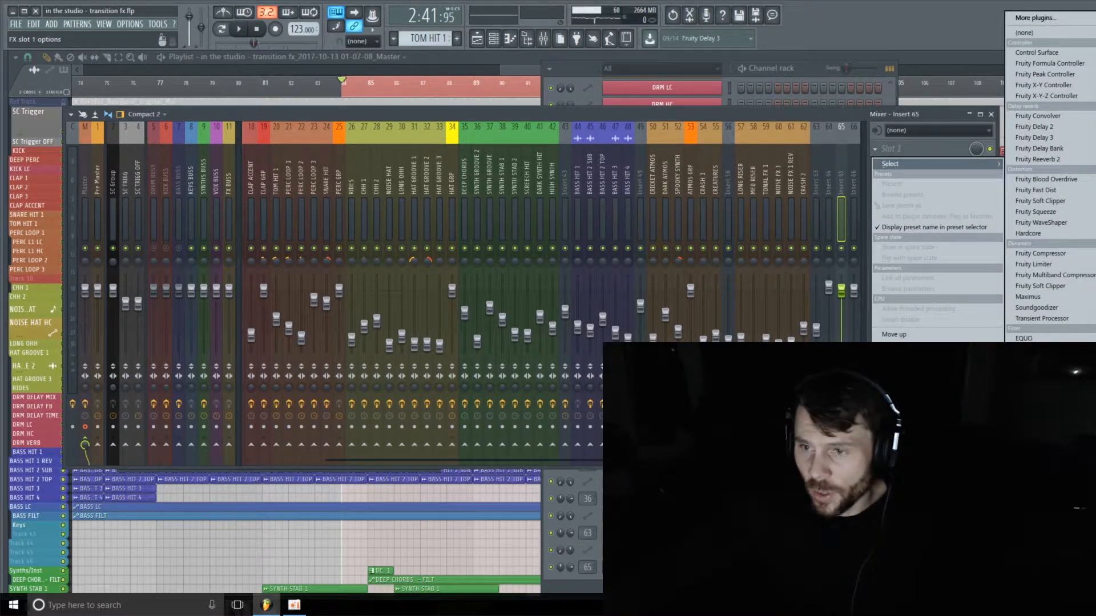
left_click(1044, 486)
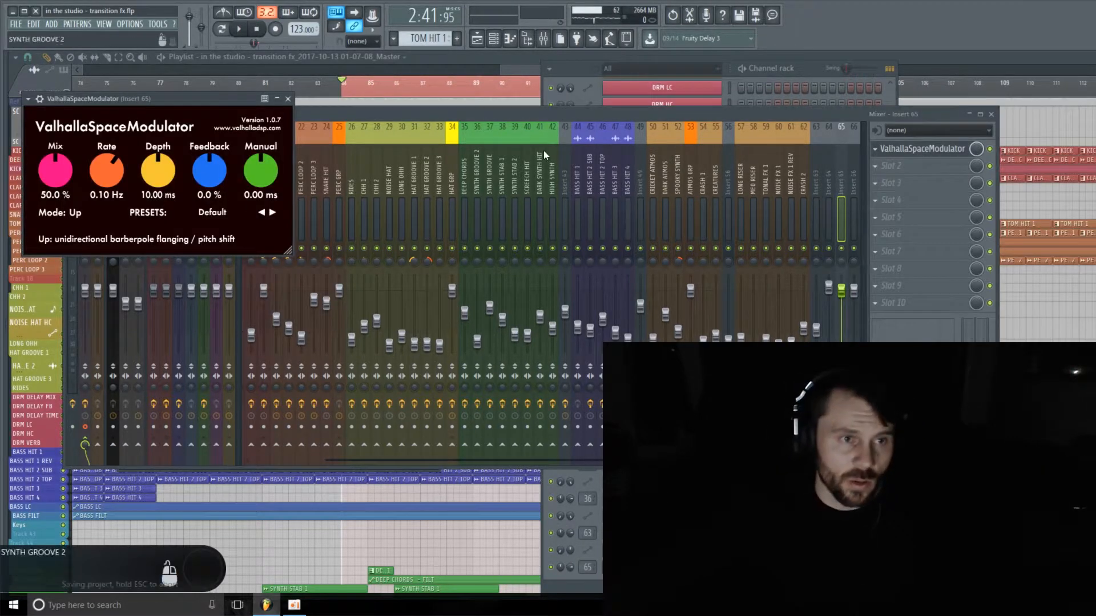
left_click(877, 149)
mouse_move(898, 163)
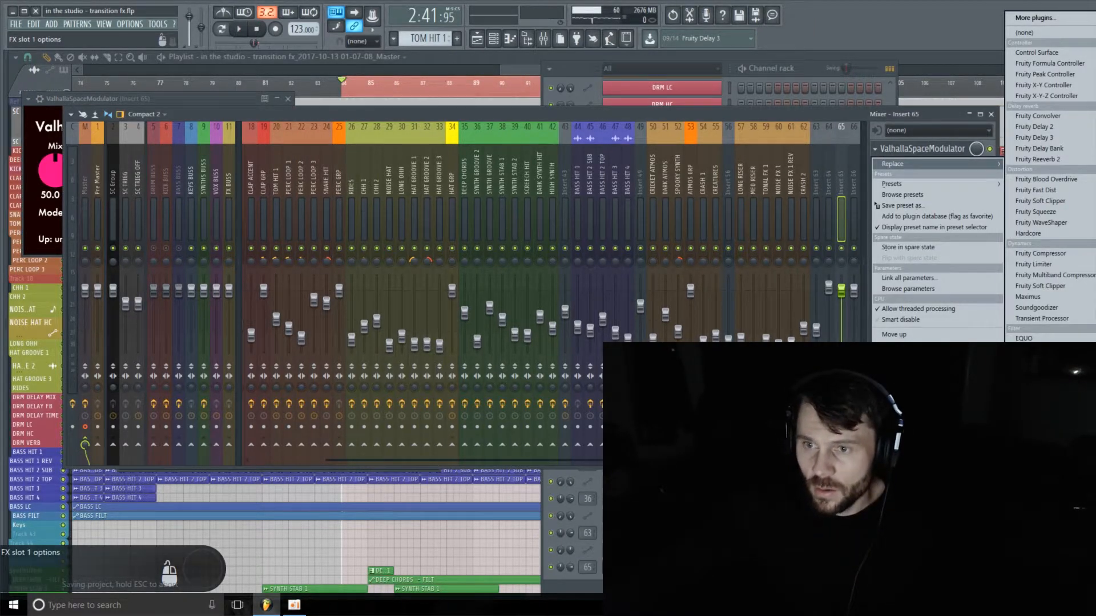
left_click(1046, 496)
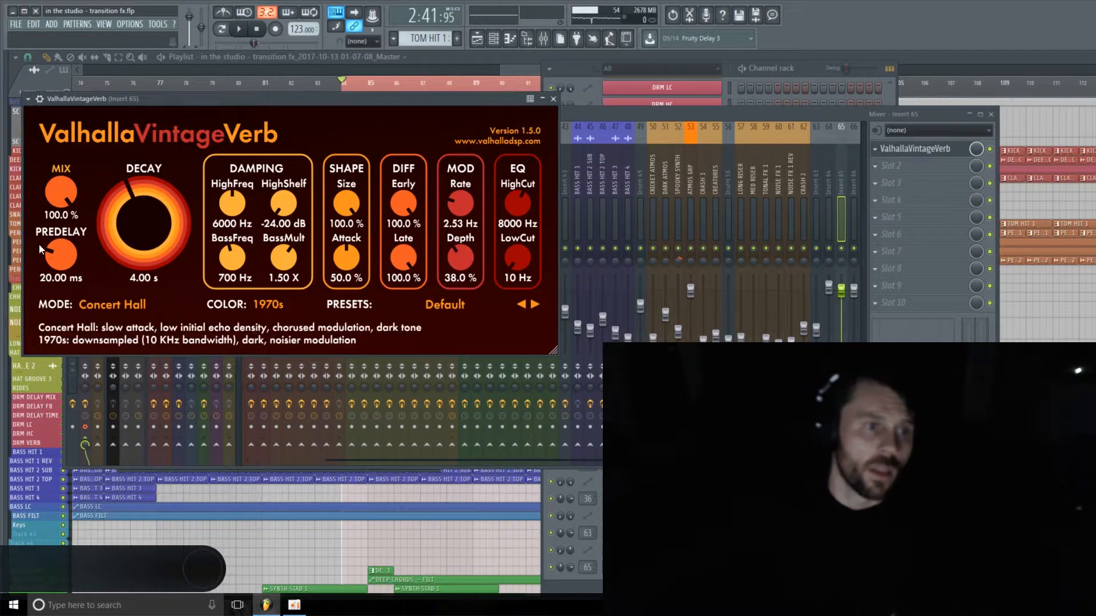
Set the reverb's predelay to 0.00 ms, decay to 16.45 s and EQ low cut to 310 Hz
left_click_drag(59, 250, 86, 334)
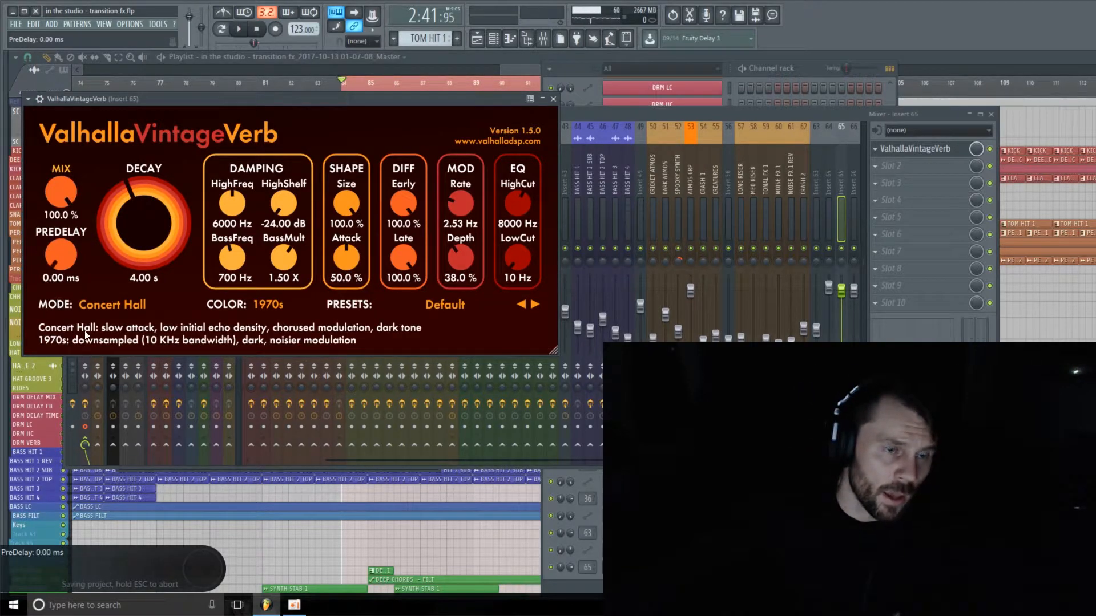
left_click_drag(131, 262, 129, 226)
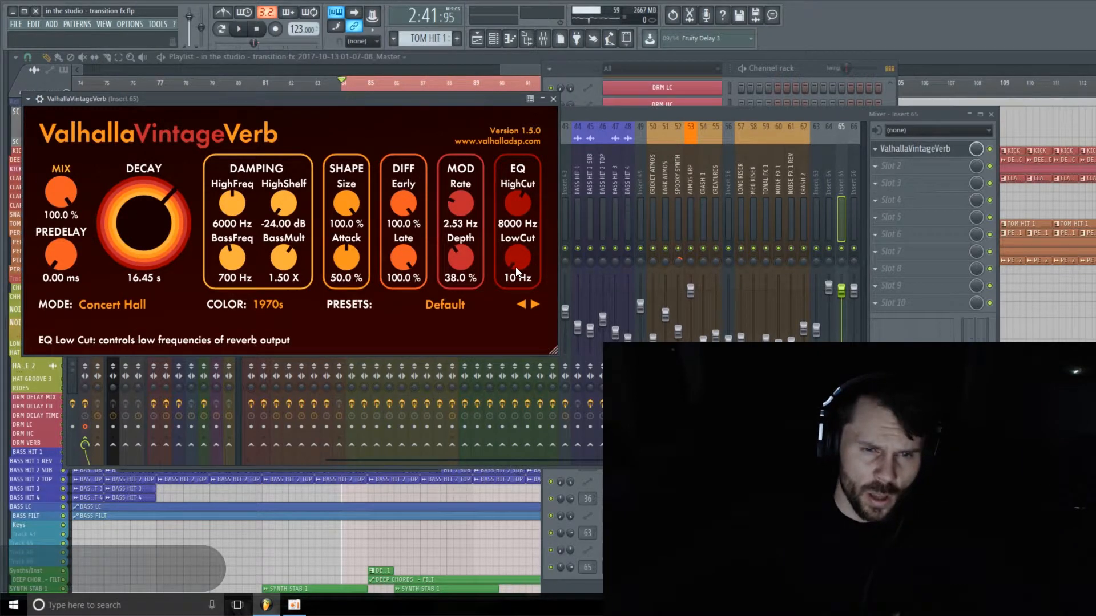
left_click_drag(516, 272, 518, 269)
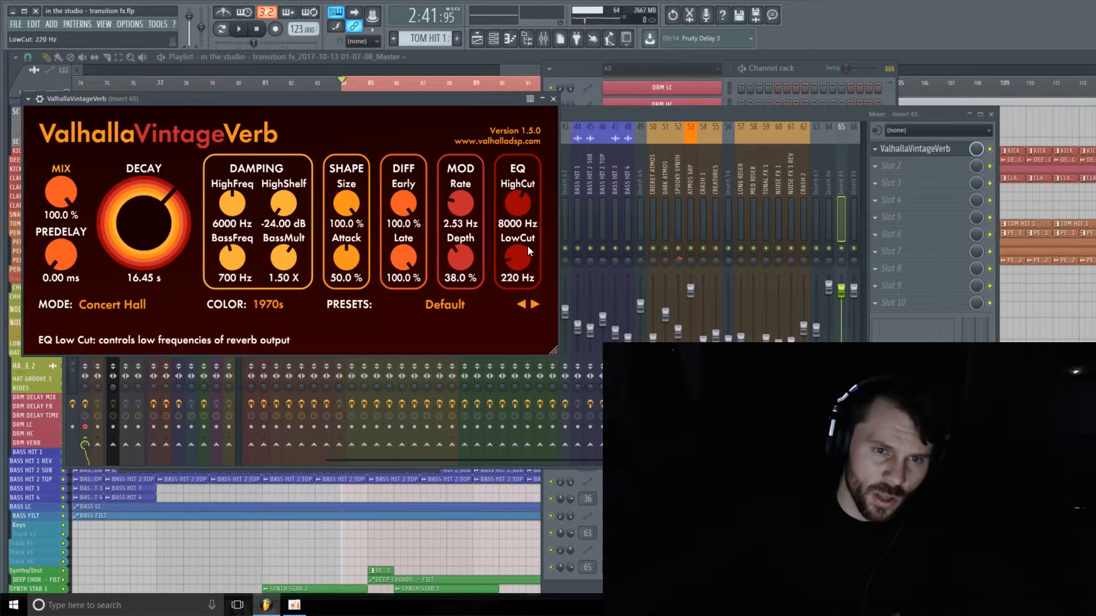
left_click_drag(528, 245, 537, 238)
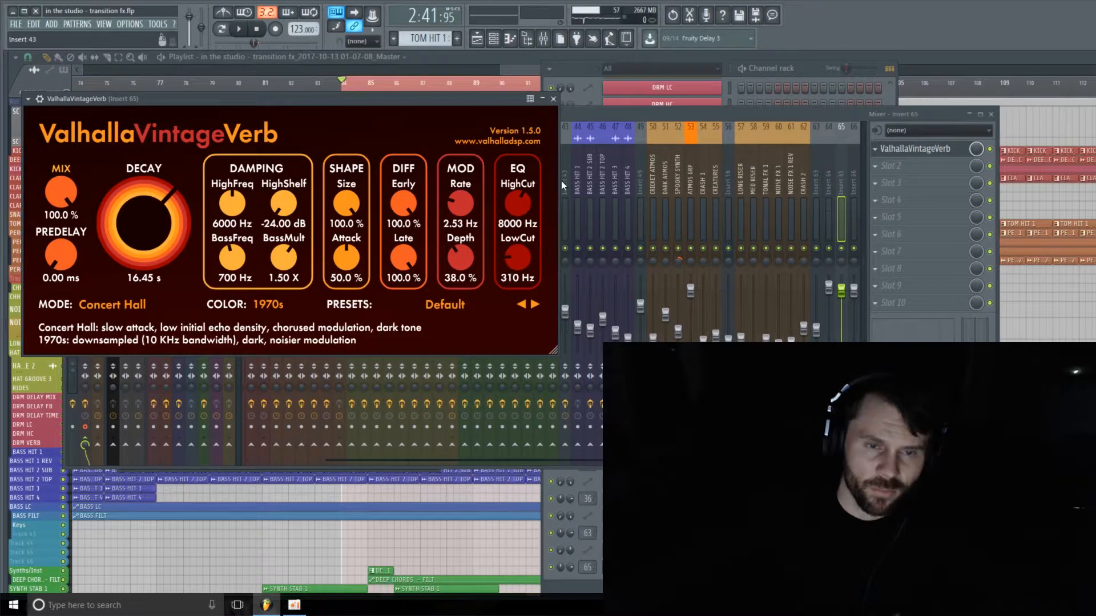
left_click(543, 100)
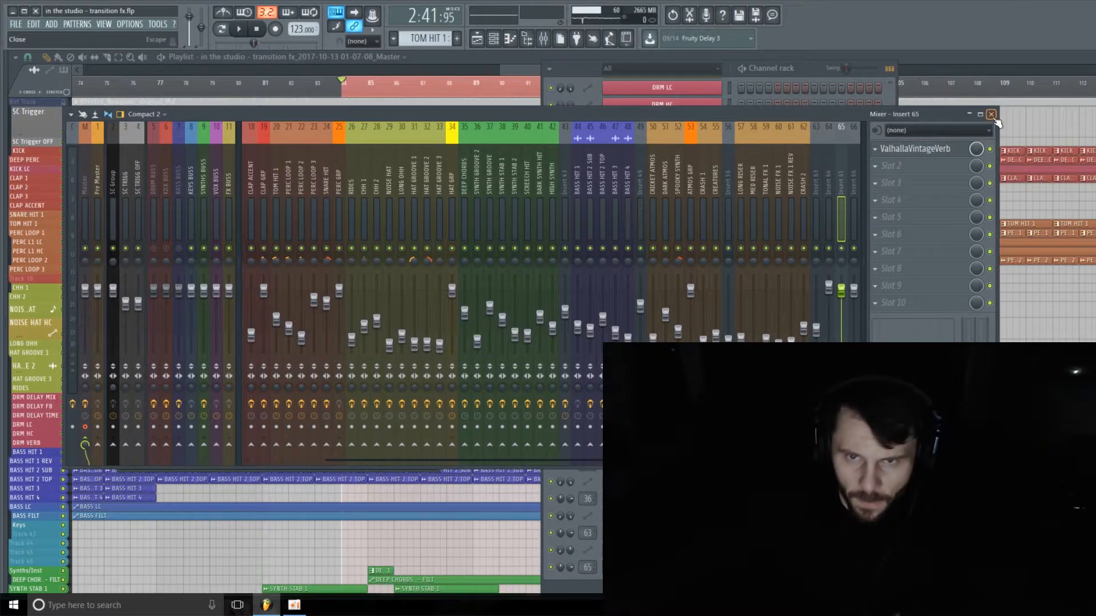
Solo the SC Trigger playlist track and lower the Insert 65 fader to about -8.2 dB while auditioning the reversed clip
left_click(513, 75)
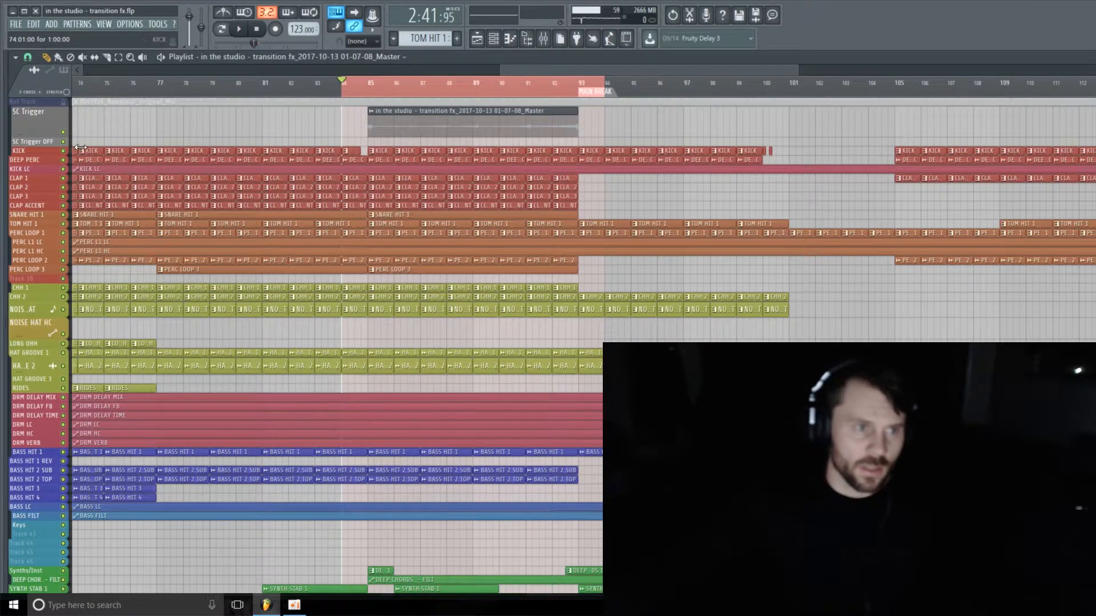
right_click(64, 133)
key("space")
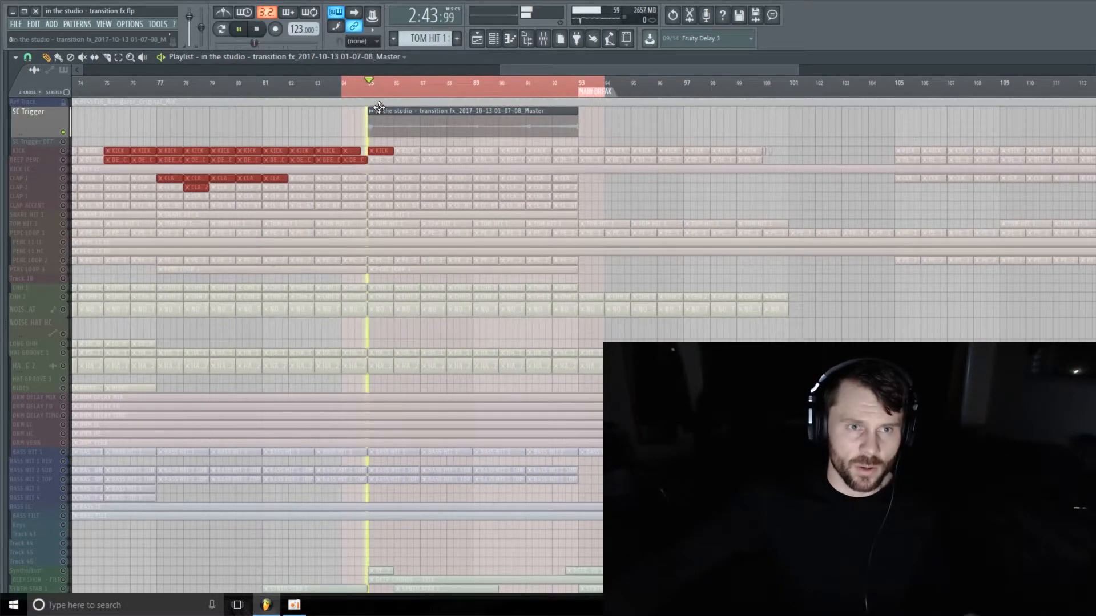
left_click(543, 38)
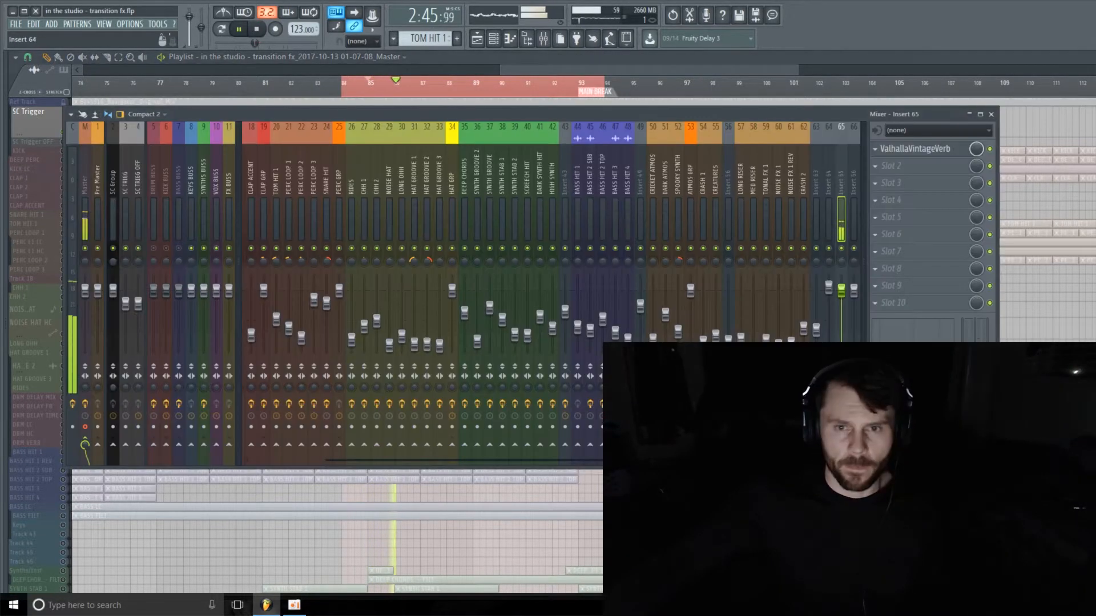
left_click_drag(843, 294, 842, 314)
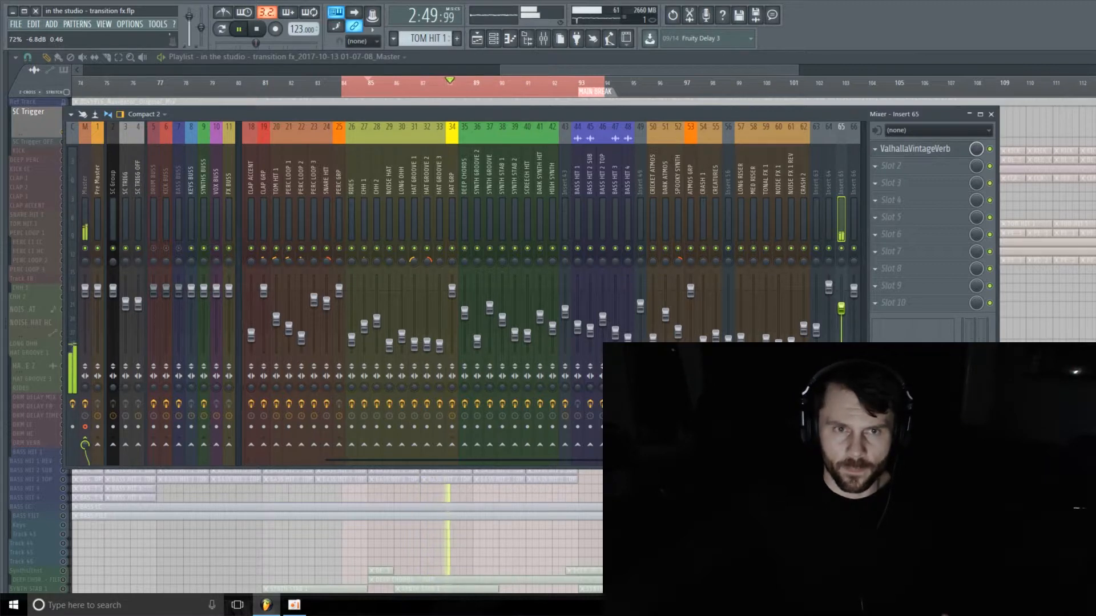
left_click_drag(841, 309, 841, 312)
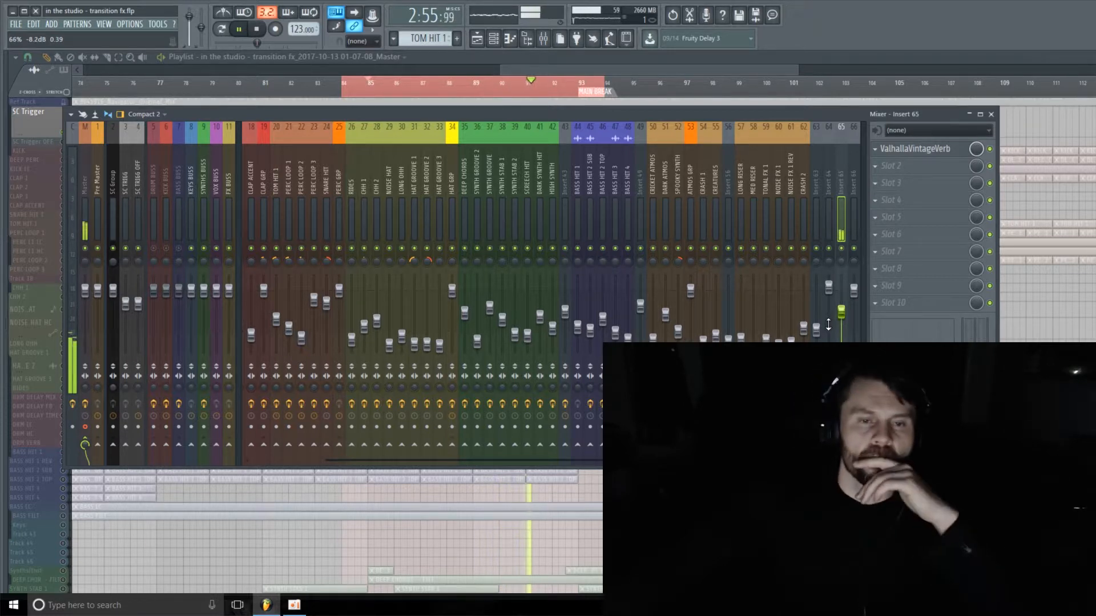
left_click_drag(841, 311, 841, 312)
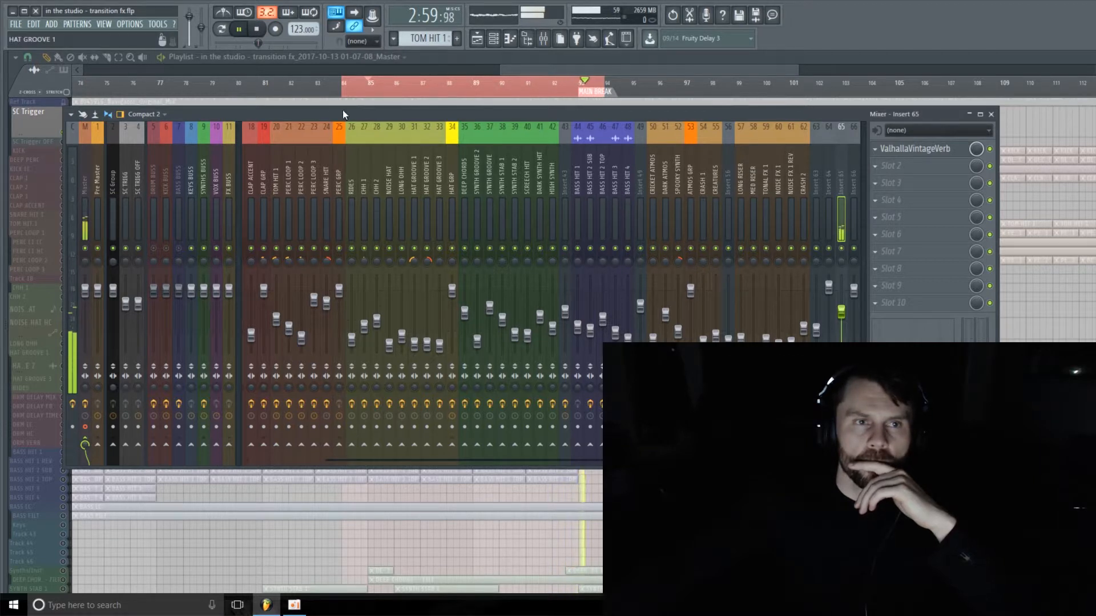
left_click(264, 35)
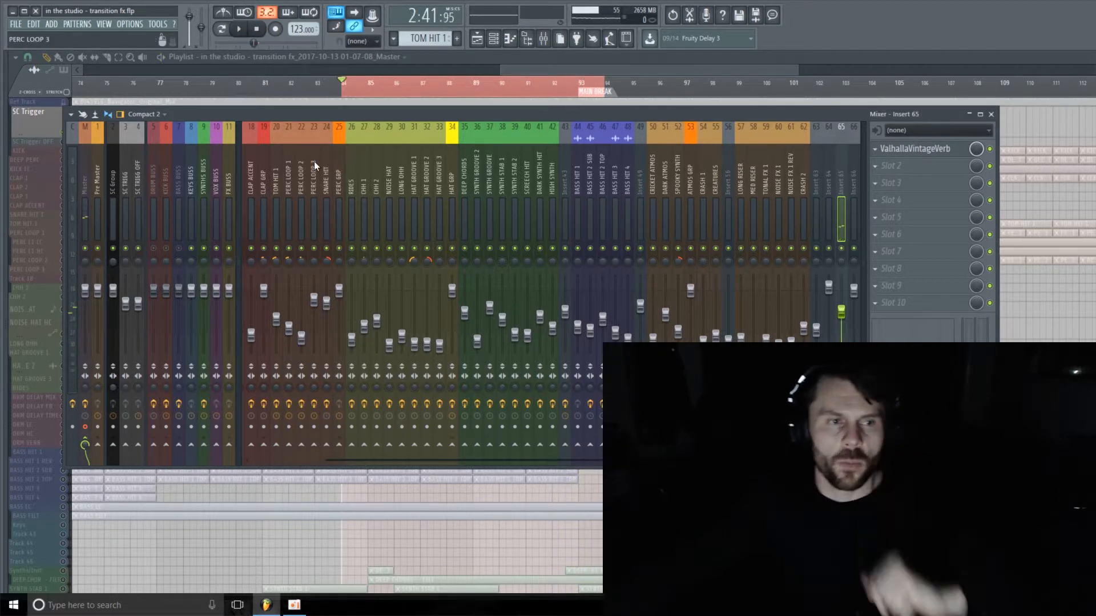
Unmute all mixer busses and playlist tracks, and replace the time selection with a playback start at bar 85
right_click(180, 251)
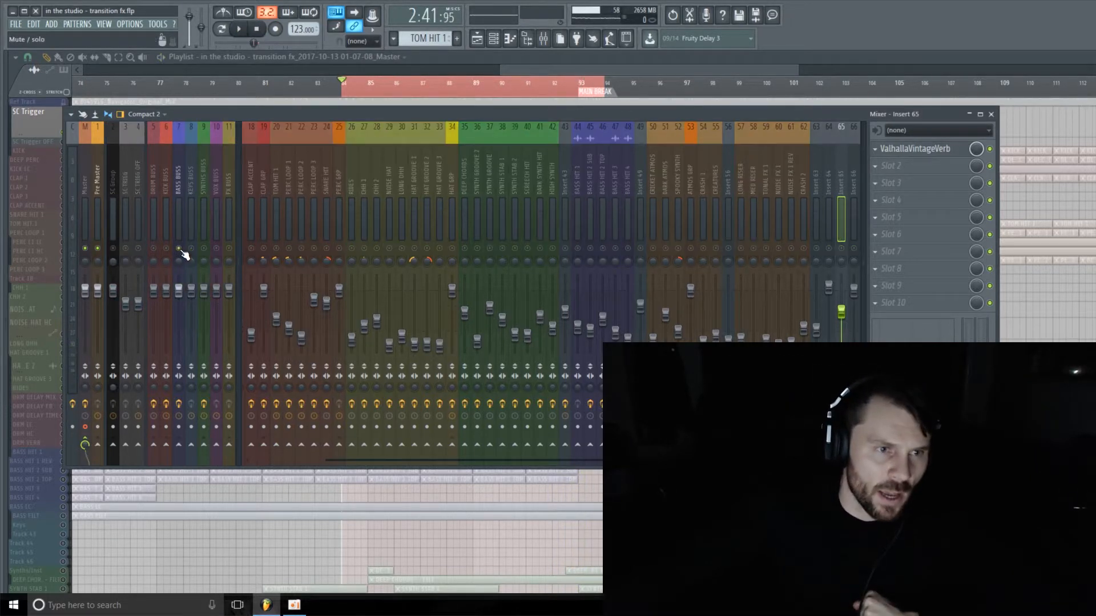
right_click(181, 252)
left_click(576, 68)
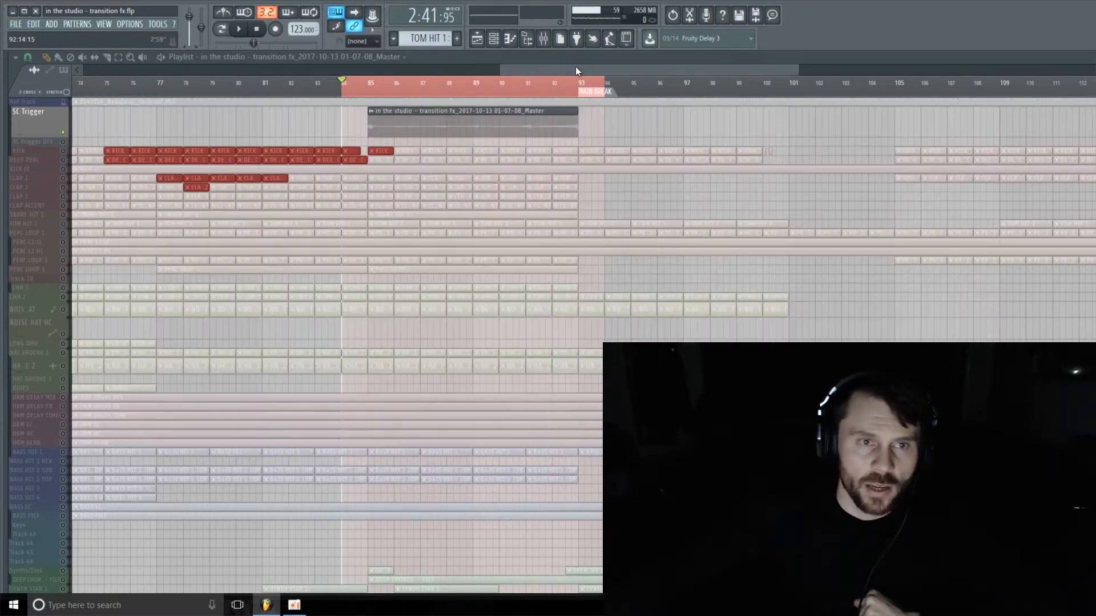
double_click(358, 86)
left_click(371, 86)
right_click(64, 141)
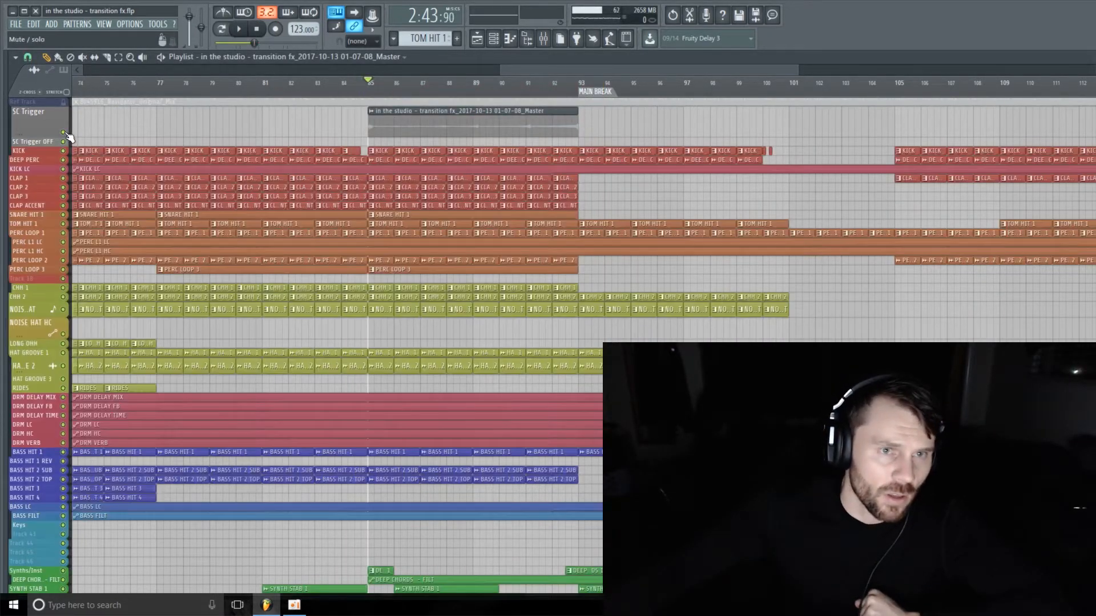
Audition the full mix from bar 85 into the MAIN BREAK with the Insert 65 level at about -8.7 dB
key("space")
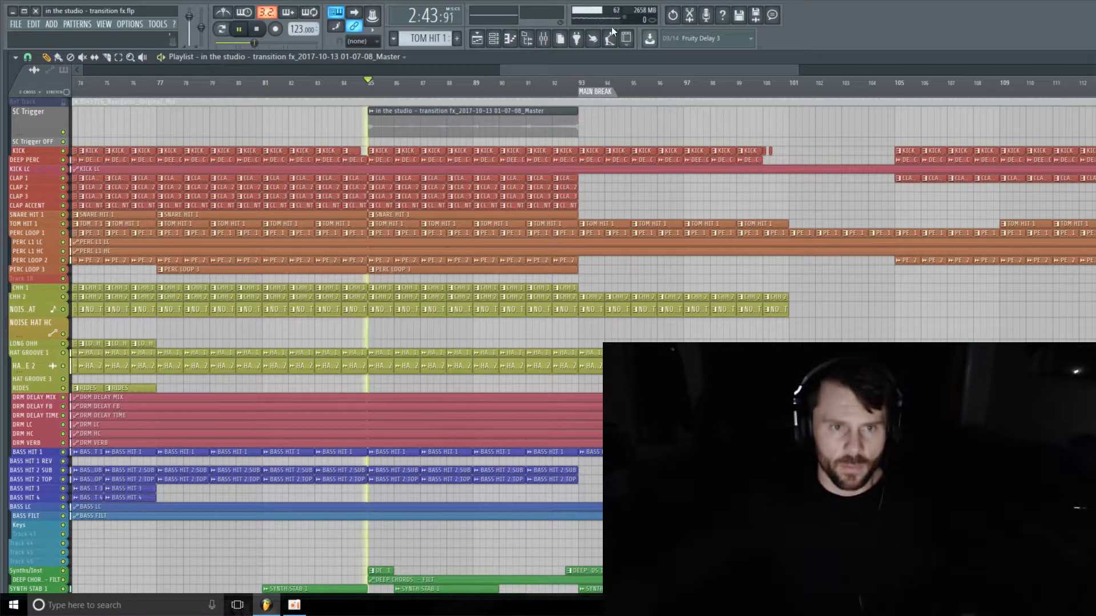
left_click(542, 39)
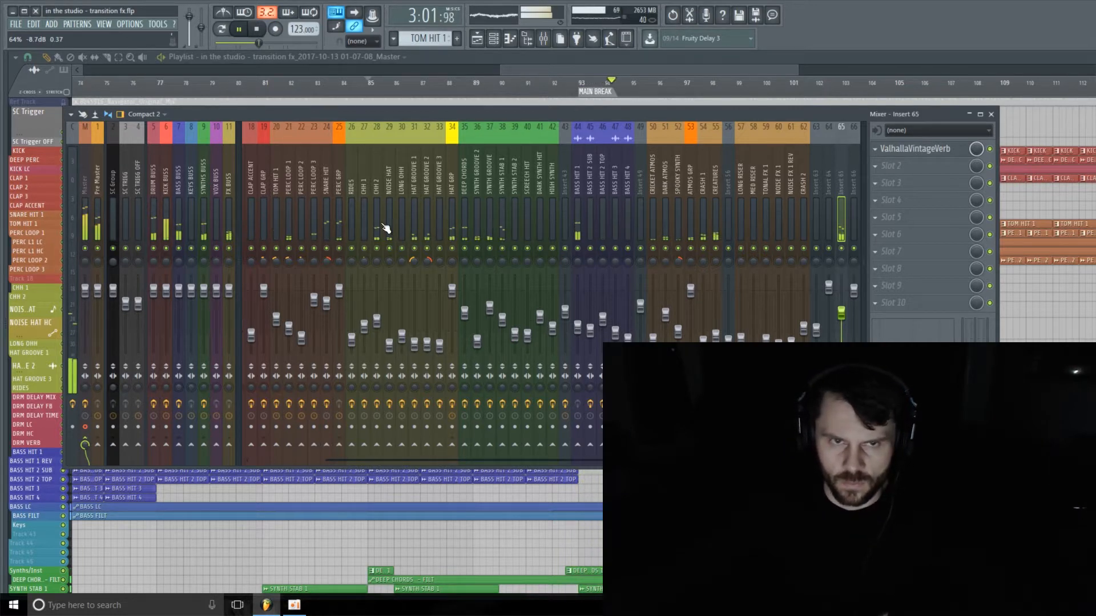
left_click(258, 30)
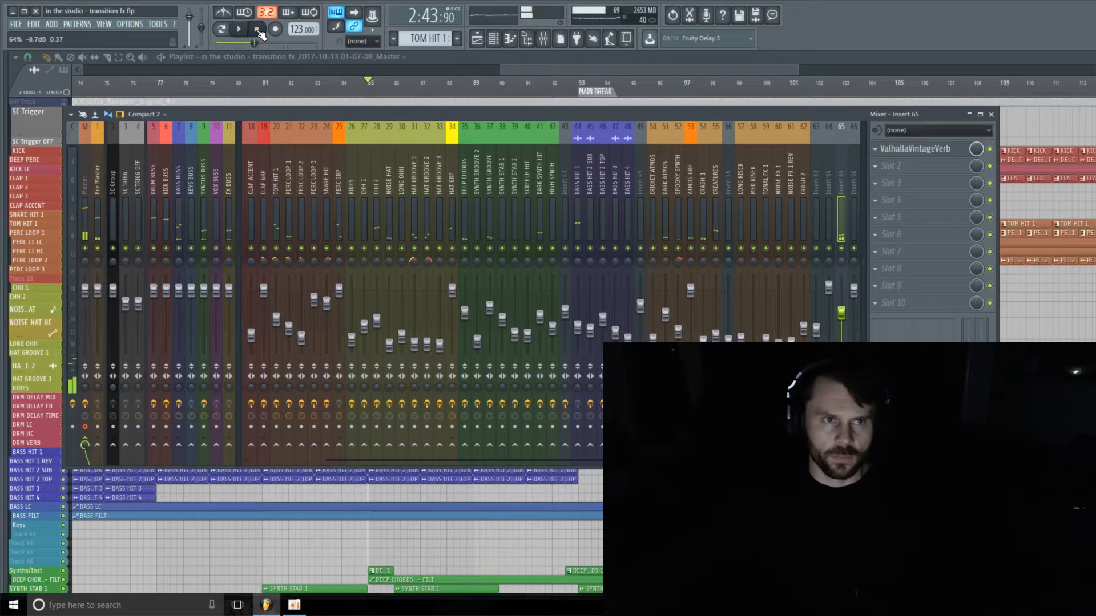
left_click(258, 30)
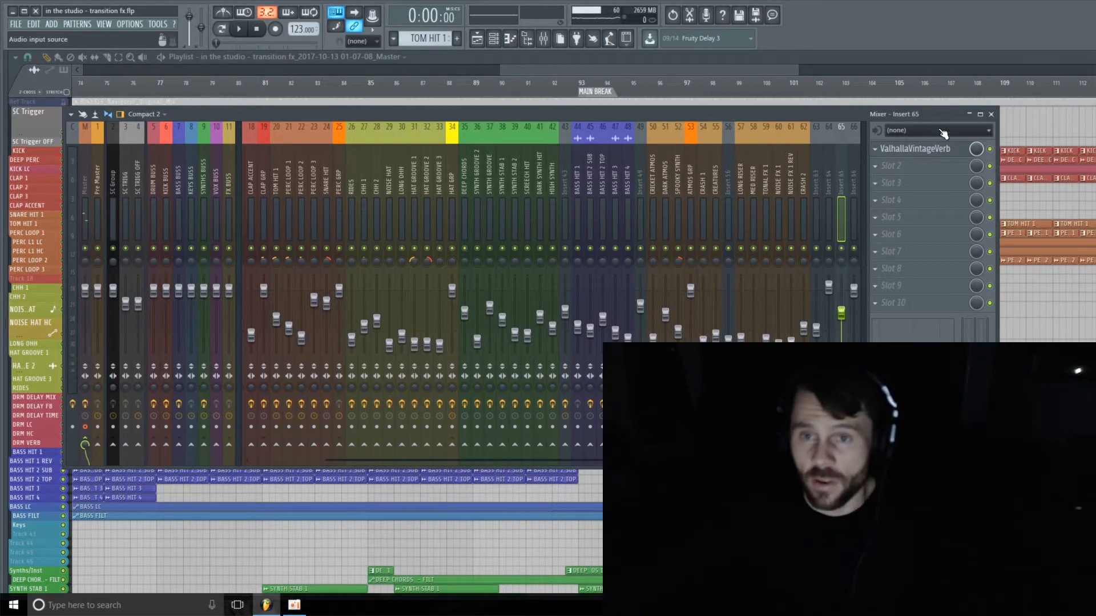
left_click(991, 114)
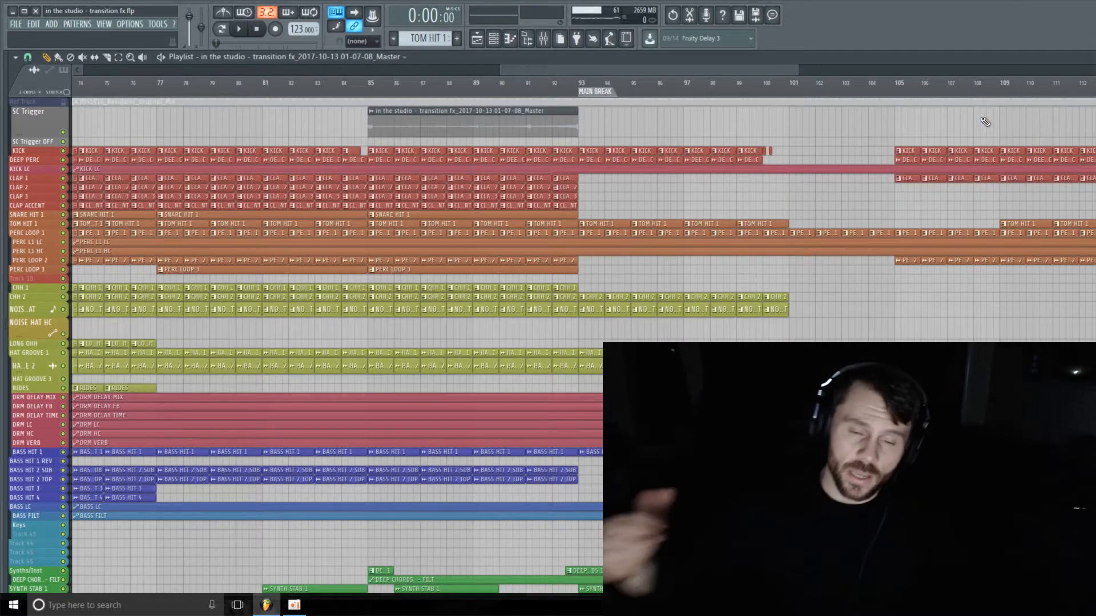